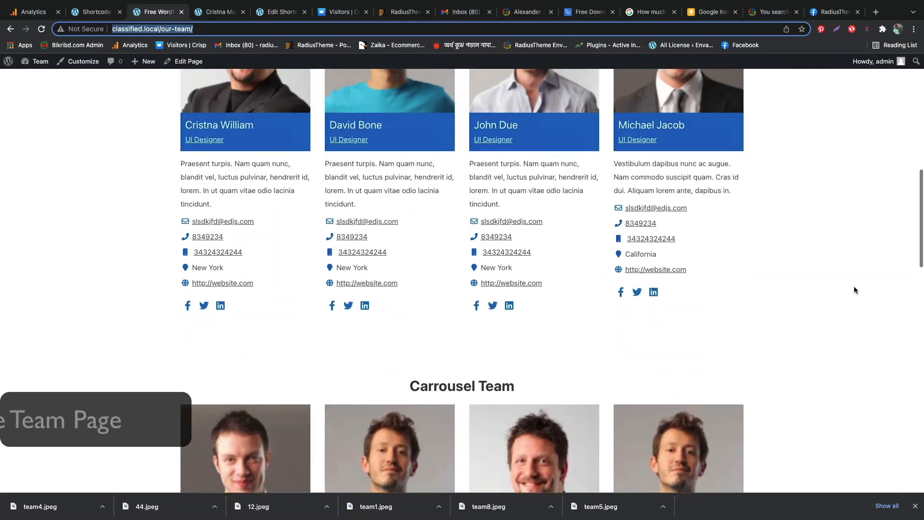
Examine the grid layout and the Carrousel Team section on the Our Team page
scroll(854, 287, "down", 3)
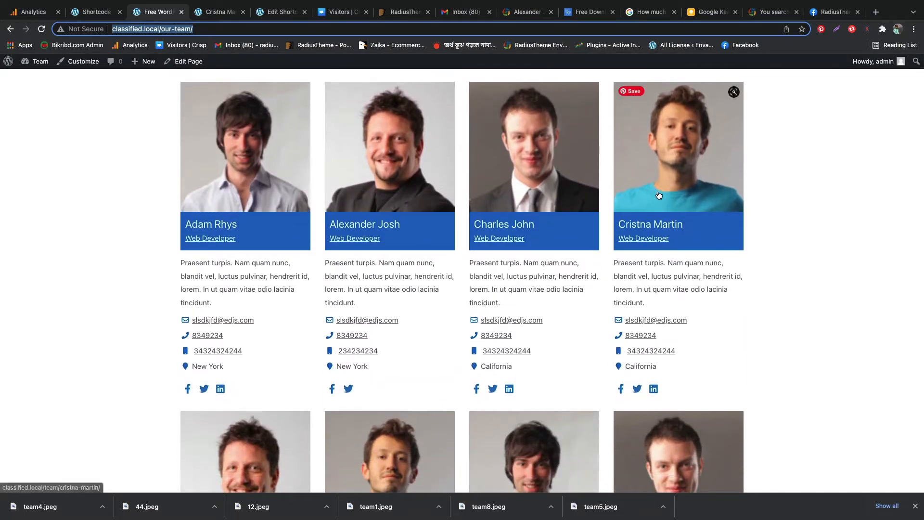
scroll(642, 239, "down", 5)
scroll(636, 240, "down", 14)
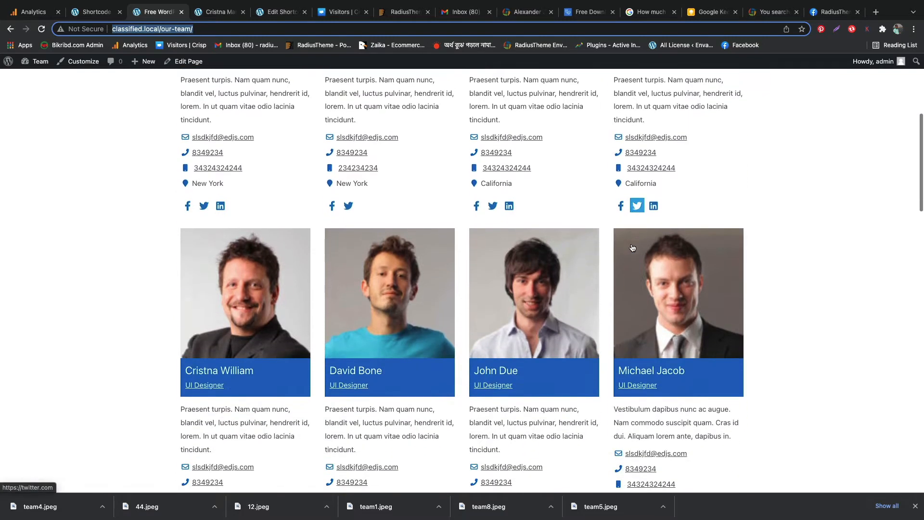
scroll(545, 260, "down", 10)
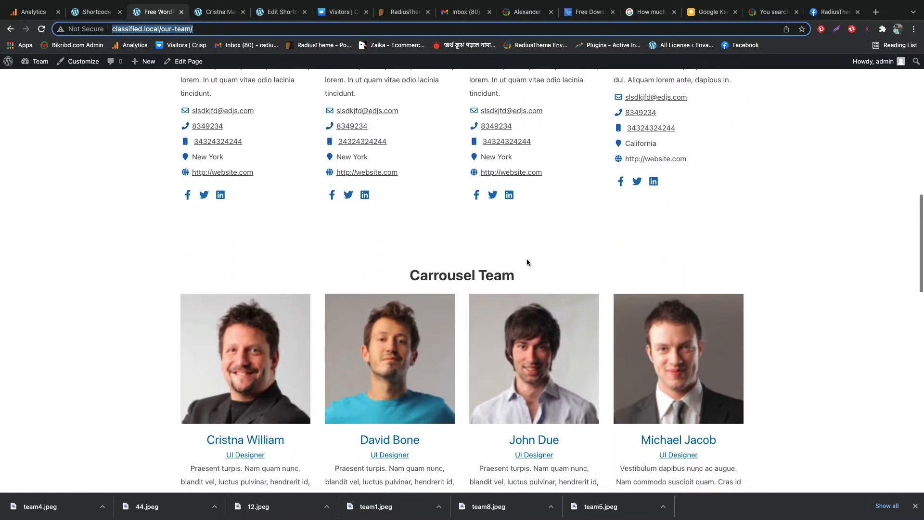
scroll(449, 284, "up", 2)
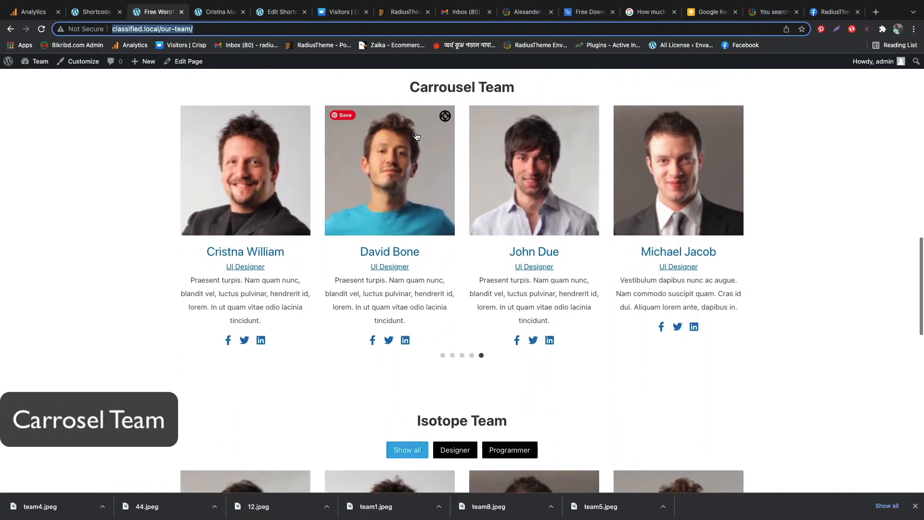
left_click(456, 88)
triple_click(455, 87)
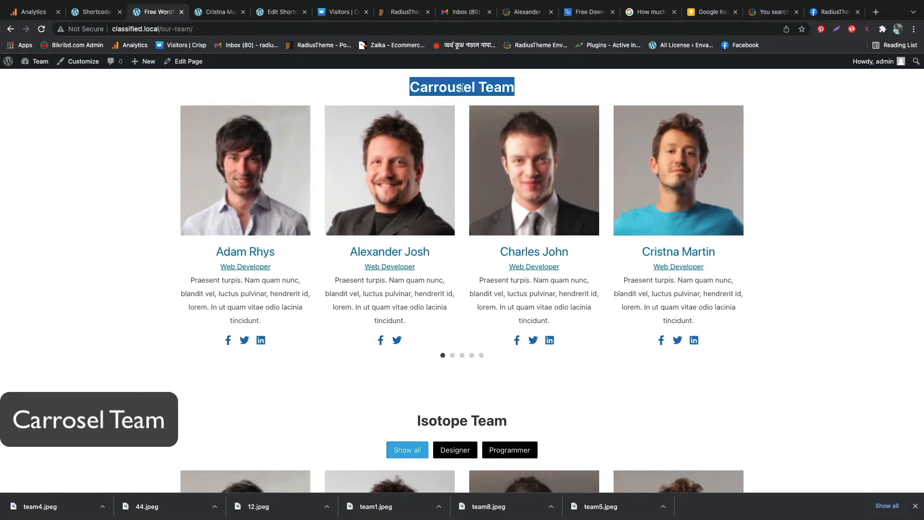
left_click(797, 168)
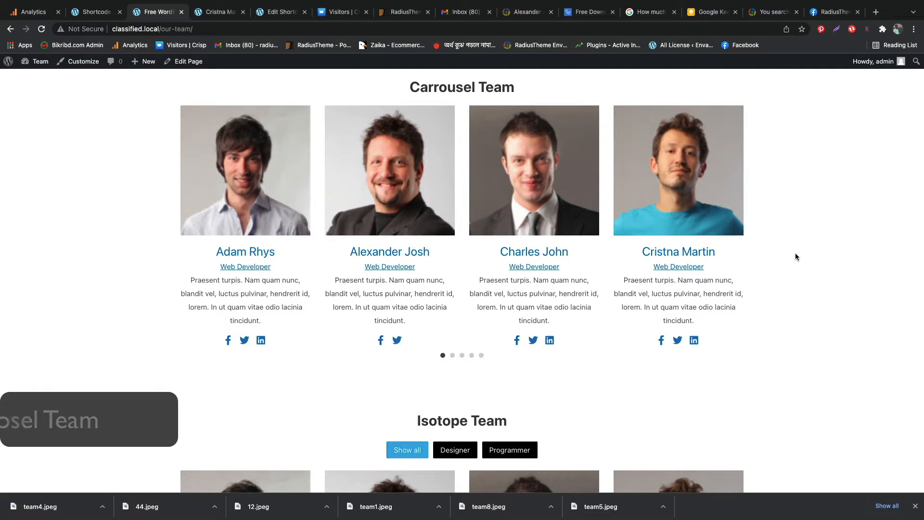
Try the Designer, Programmer and Show all filters in the Isotope Team section and view its member cards
scroll(795, 254, "down", 2)
scroll(795, 257, "down", 5)
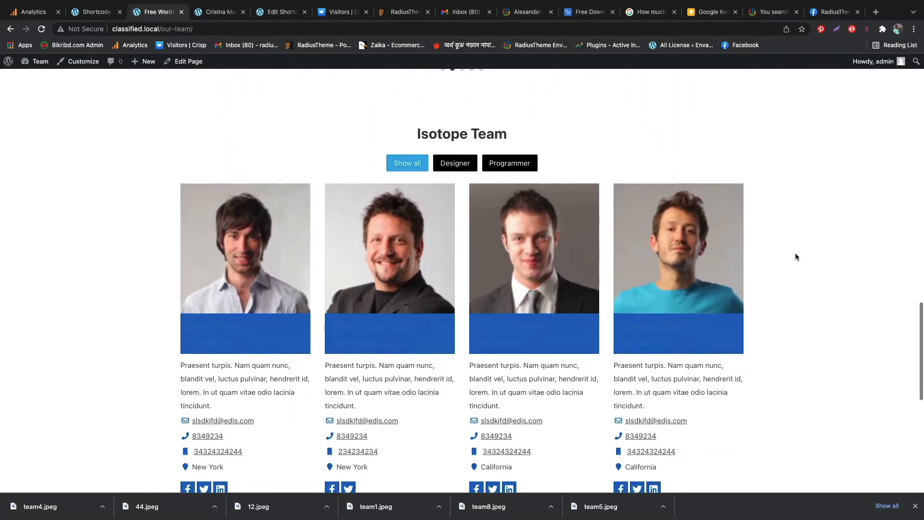
triple_click(441, 102)
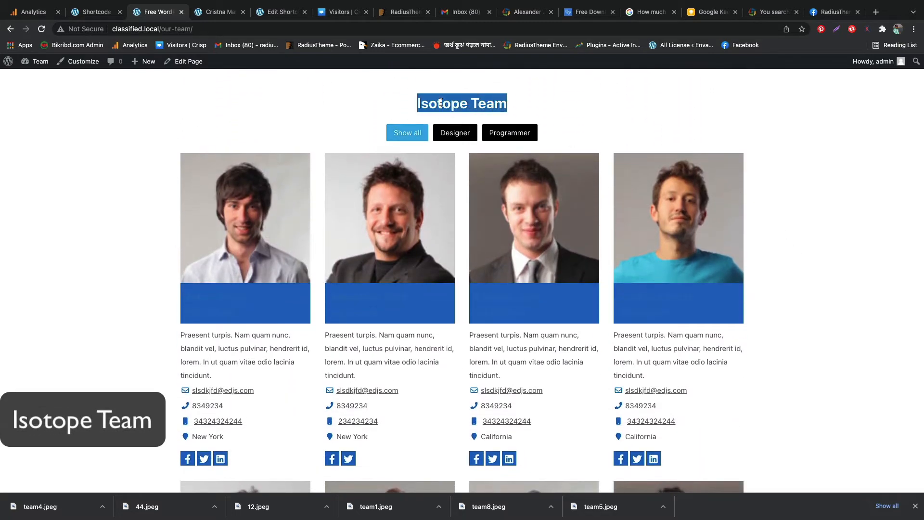
left_click(534, 111)
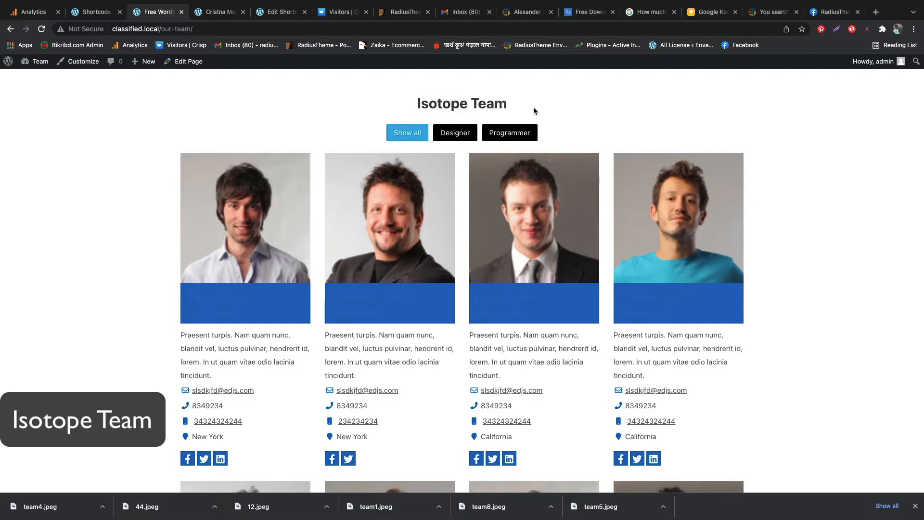
left_click(455, 133)
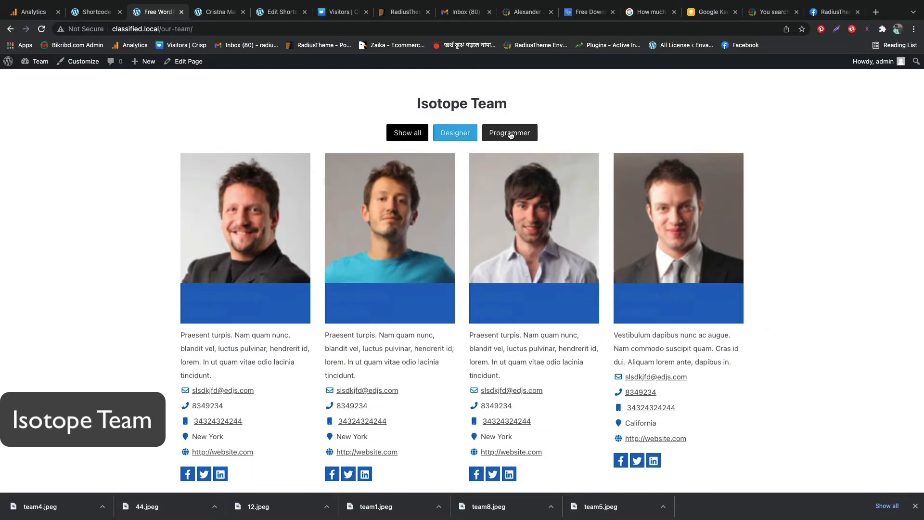
left_click(511, 135)
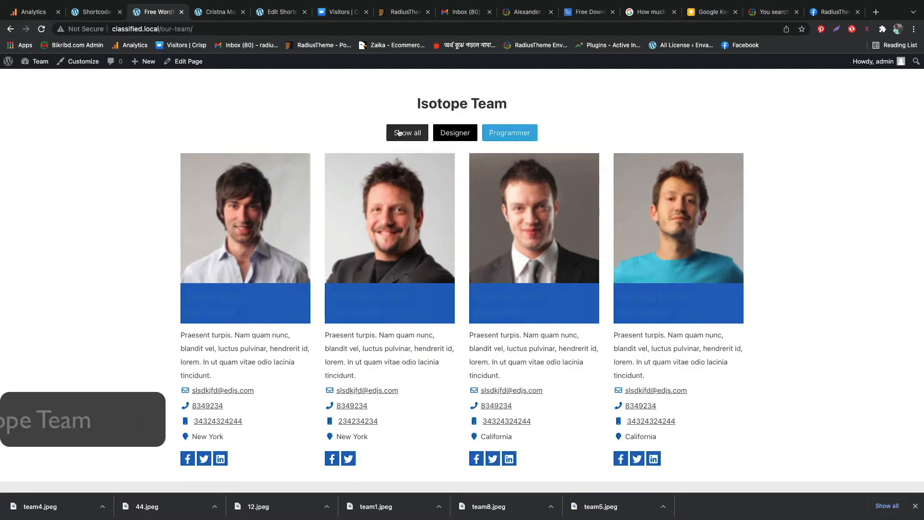
left_click(418, 134)
scroll(553, 158, "down", 8)
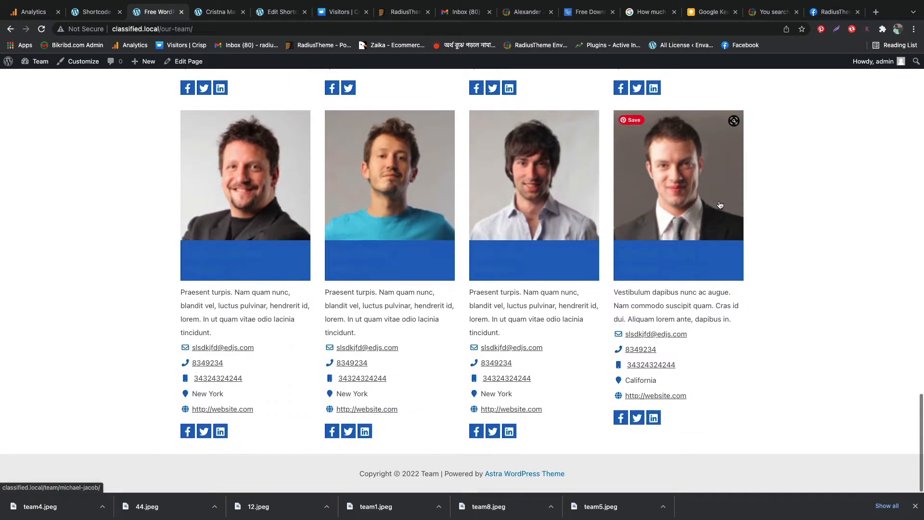
scroll(719, 204, "up", 5)
scroll(719, 205, "up", 7)
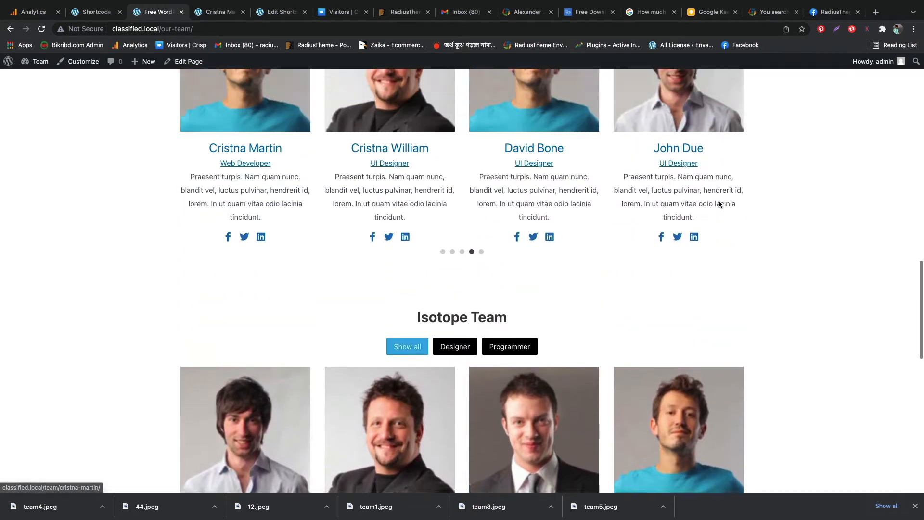
scroll(720, 205, "up", 7)
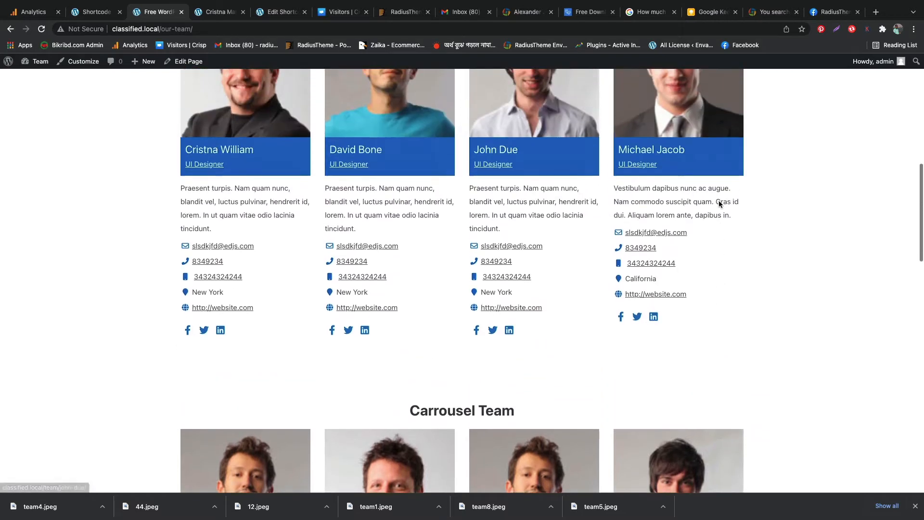
scroll(720, 204, "up", 5)
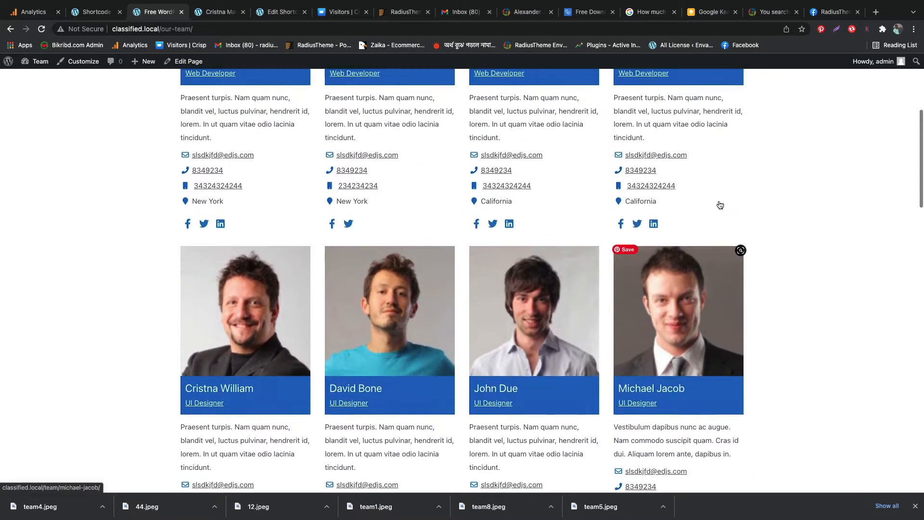
scroll(719, 204, "up", 3)
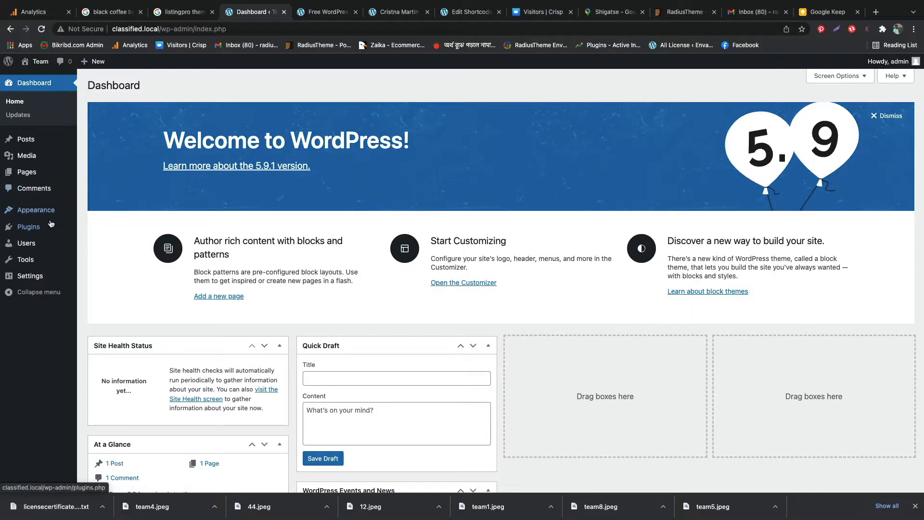
Search for new WordPress plugins with the keyword "team by radiustheme"
mouse_move(47, 226)
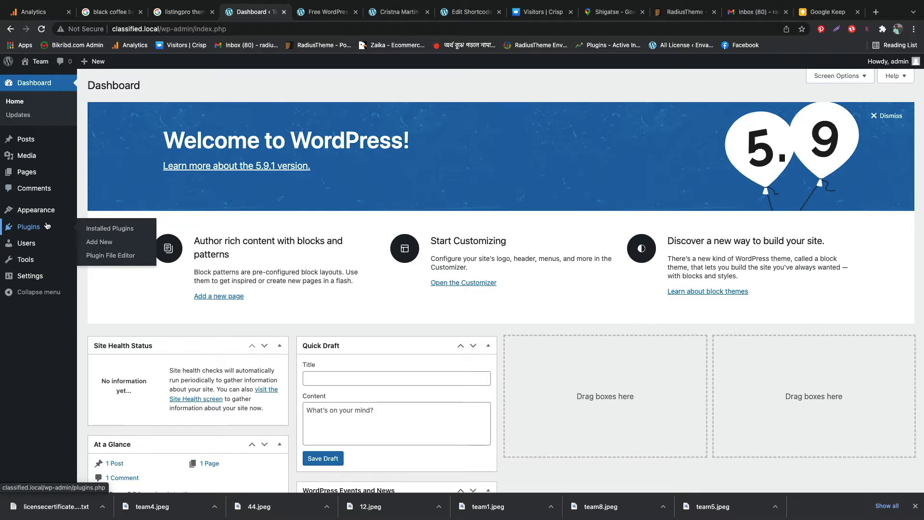
left_click(98, 243)
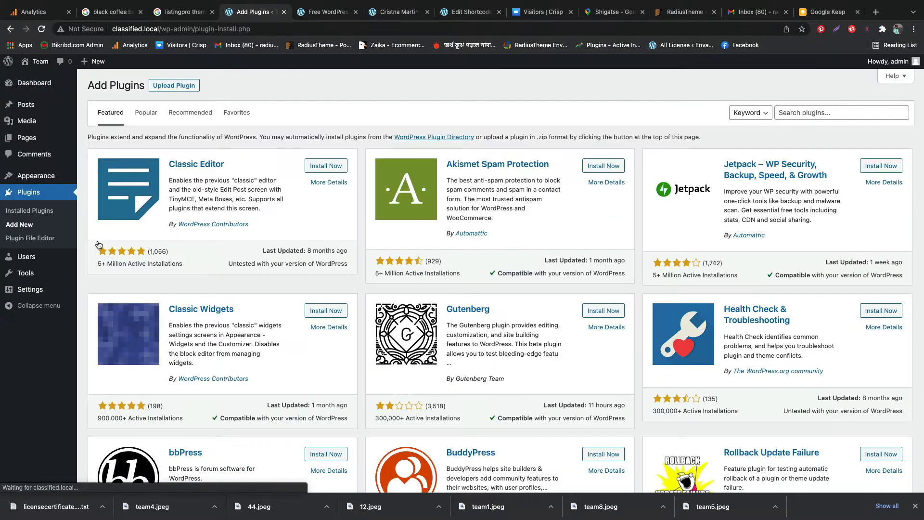
left_click(790, 112)
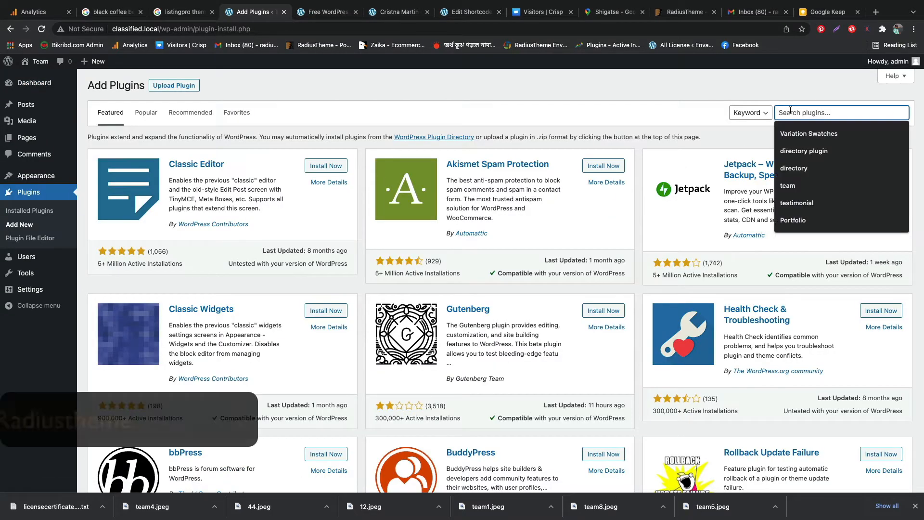
type("team by radiustheme")
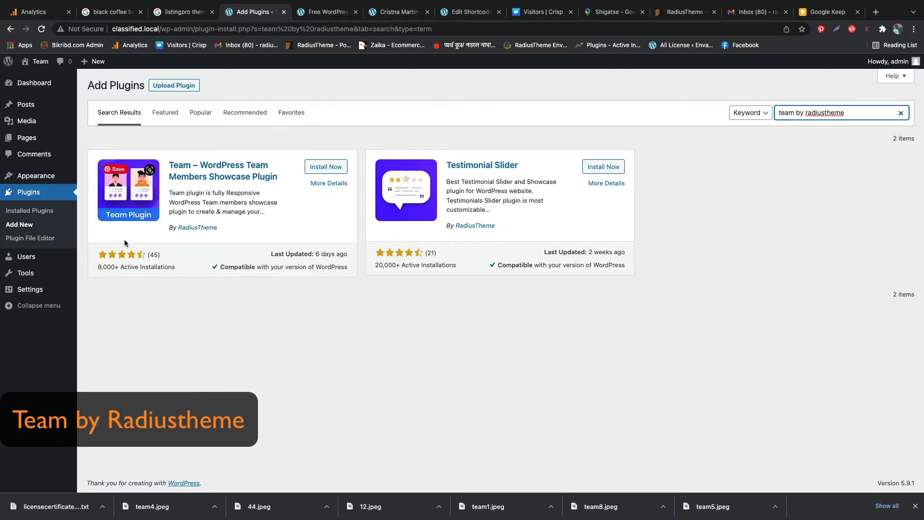
Install and activate the Team – WordPress Team Members Showcase Plugin by RadiusTheme
triple_click(230, 230)
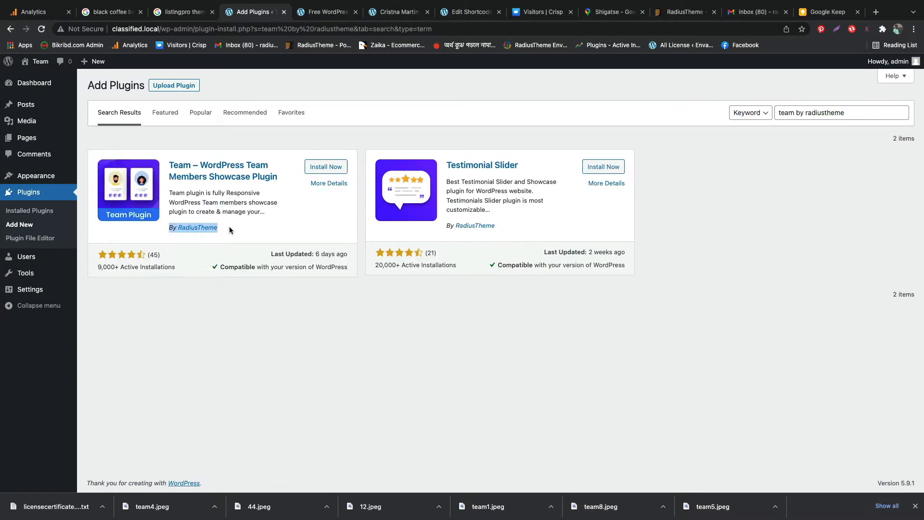
left_click(313, 168)
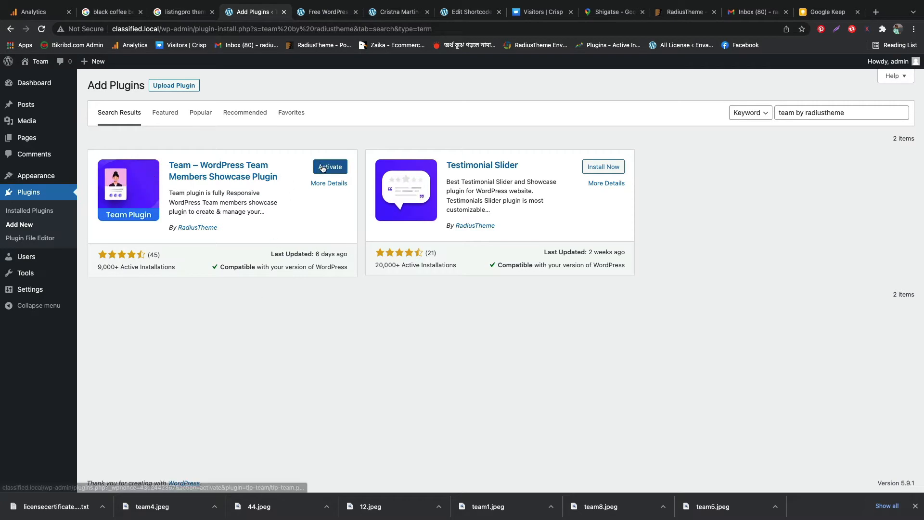
left_click(323, 168)
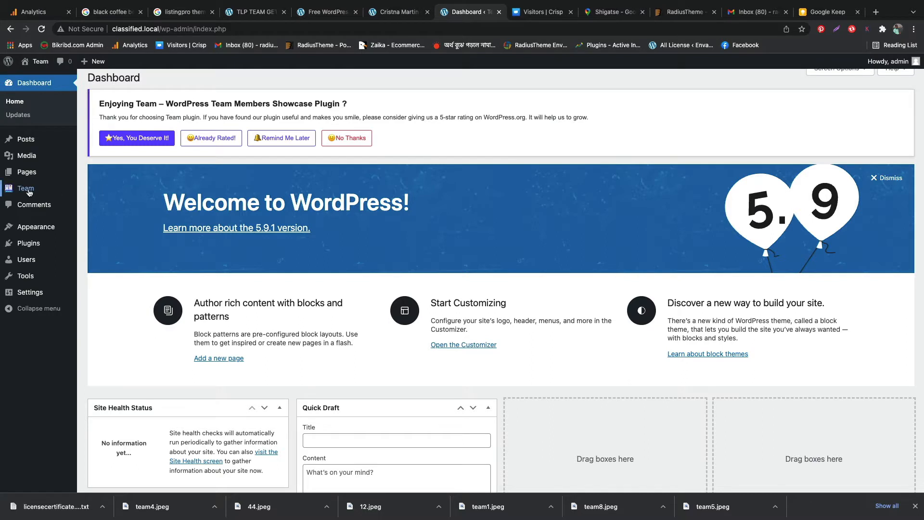
Add a team designation named "Digital Marketing" with the slug "digital marketing"
mouse_move(29, 193)
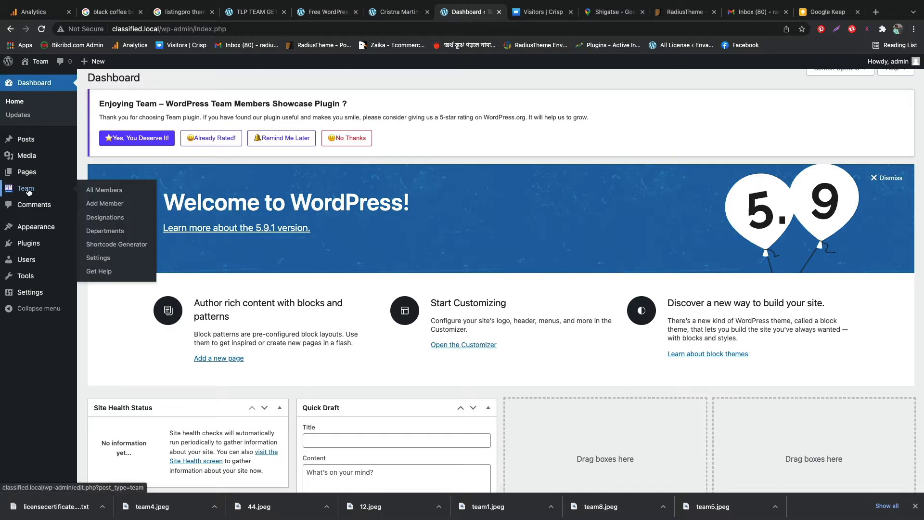
left_click(108, 221)
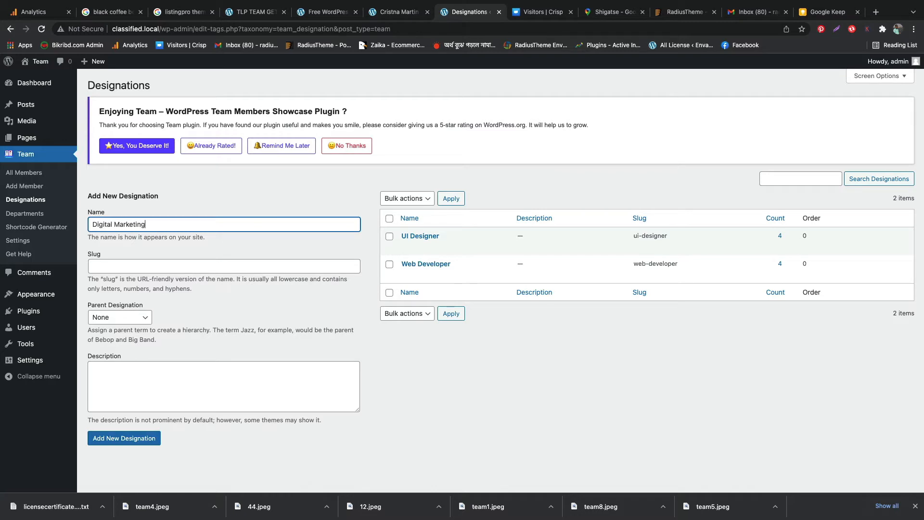
key("Tab")
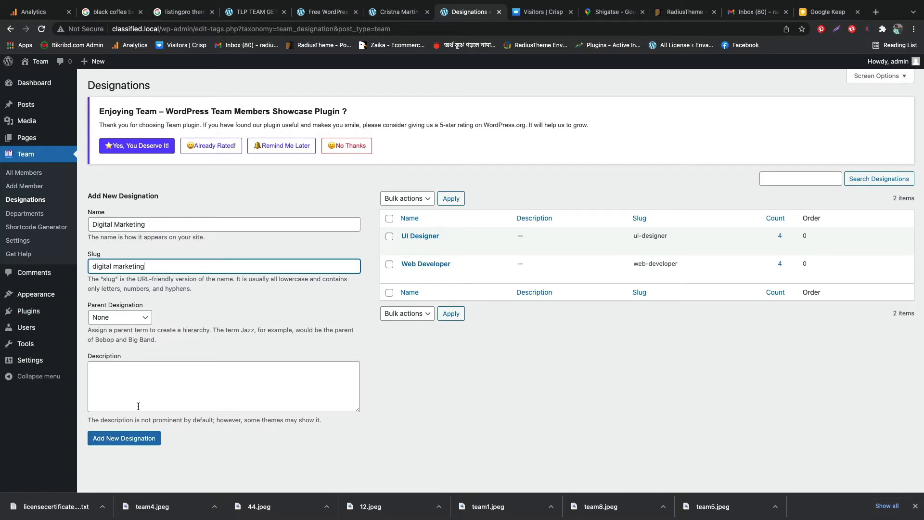
left_click(109, 438)
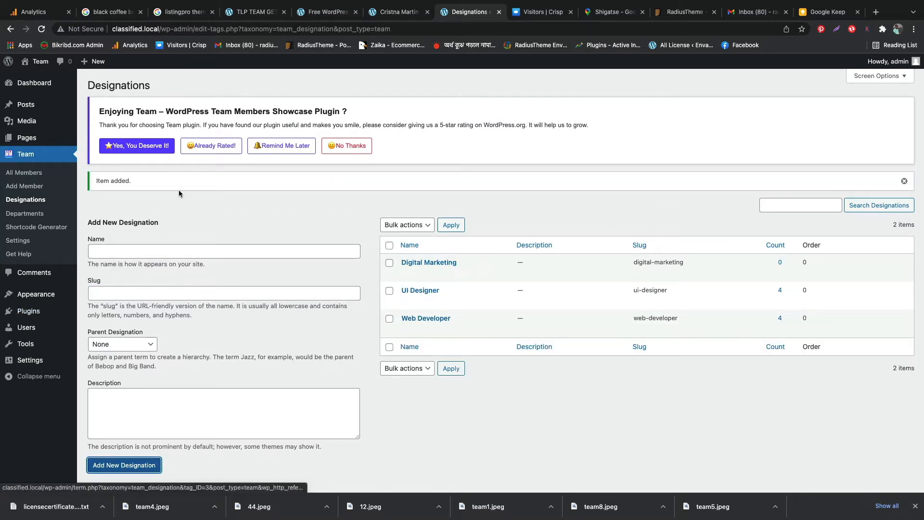
Add a team department named "Marketing" with the slug "marketing"
left_click(34, 216)
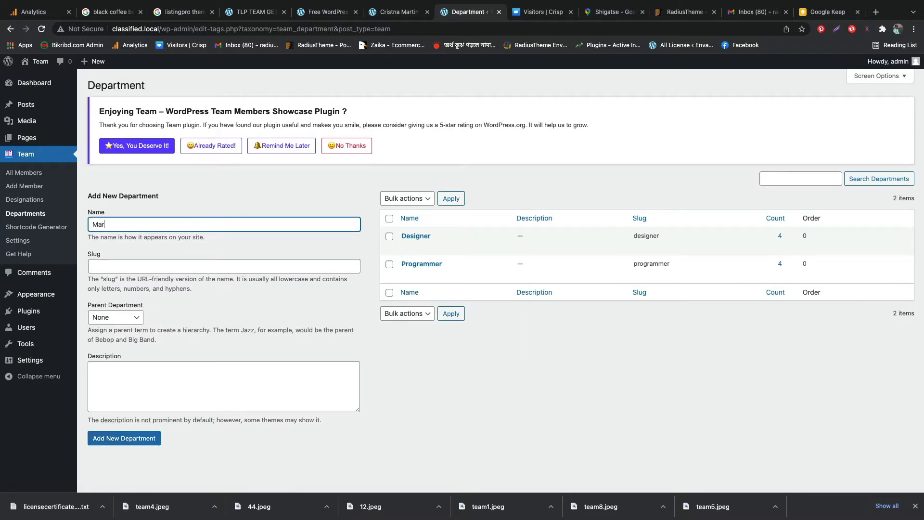
left_click(144, 264)
type("marketing")
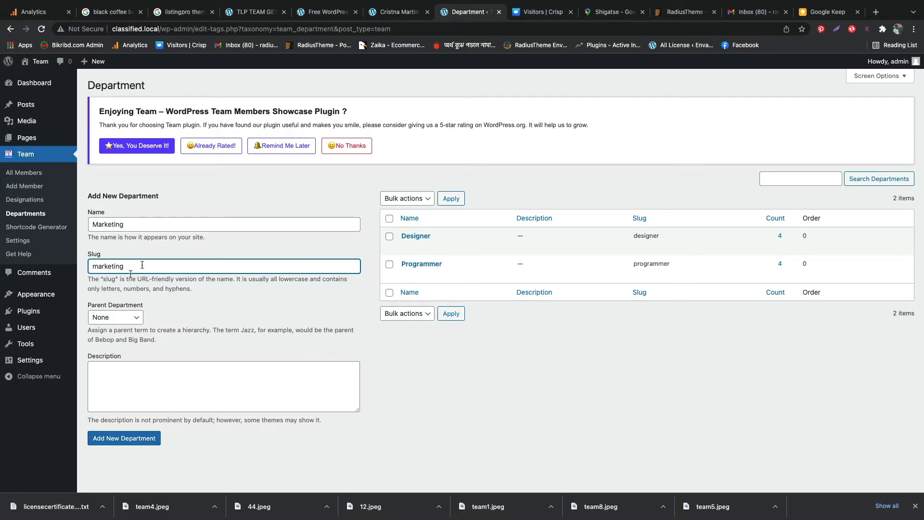
left_click(124, 438)
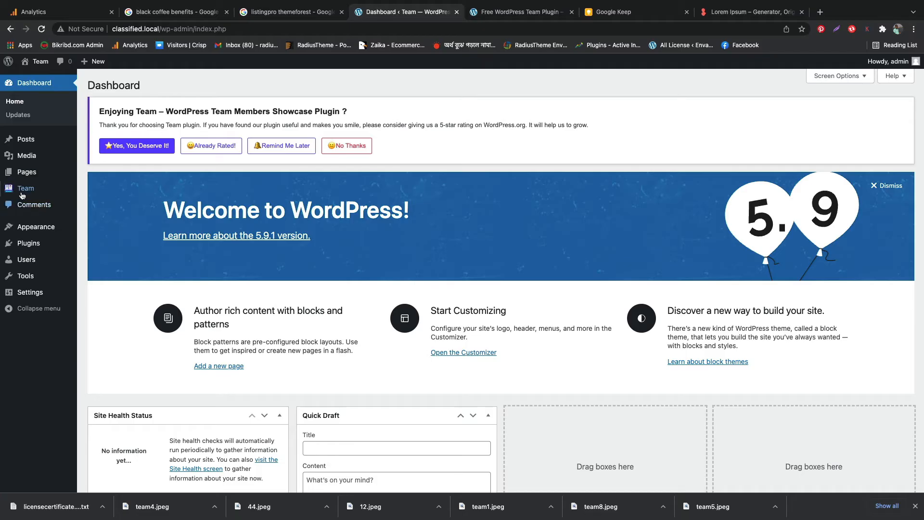
Start a new team member from the All Members list and title it "Bill Gates"
mouse_move(22, 193)
left_click(112, 191)
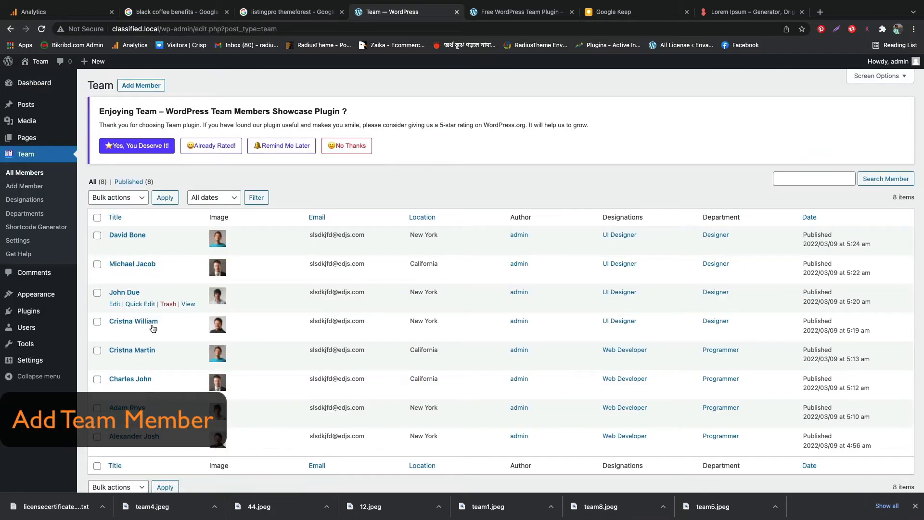
left_click(138, 86)
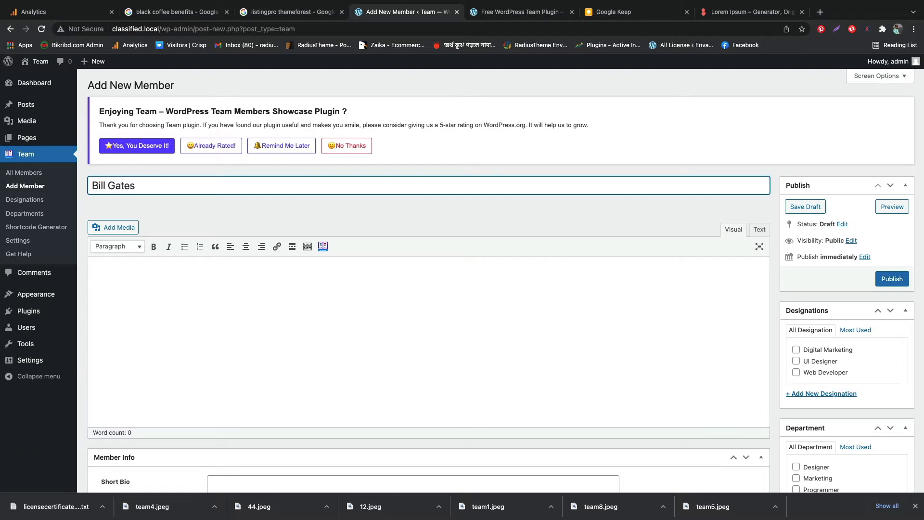
Copy the first sentence from the Lorem Ipsum generator page and paste it repeatedly into the member's main description
left_click(181, 274)
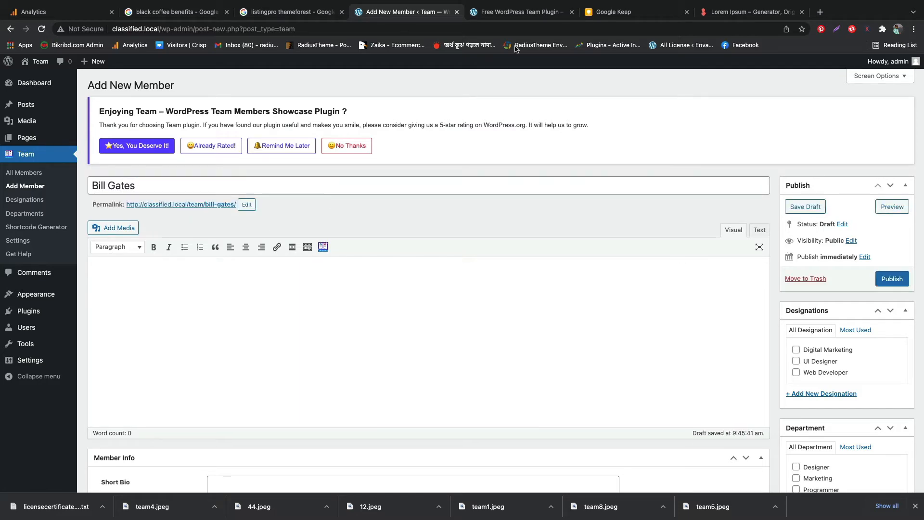
left_click(733, 11)
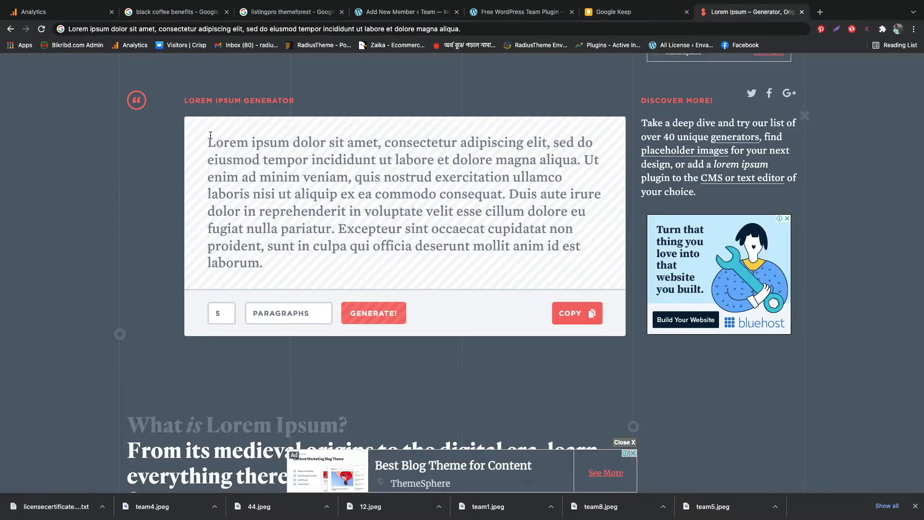
left_click_drag(209, 139, 588, 160)
key("ctrl+c")
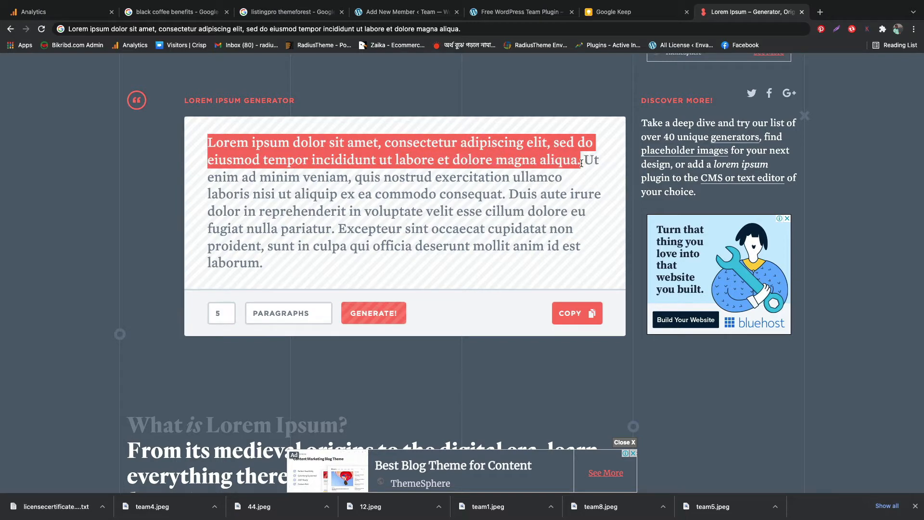
left_click(406, 13)
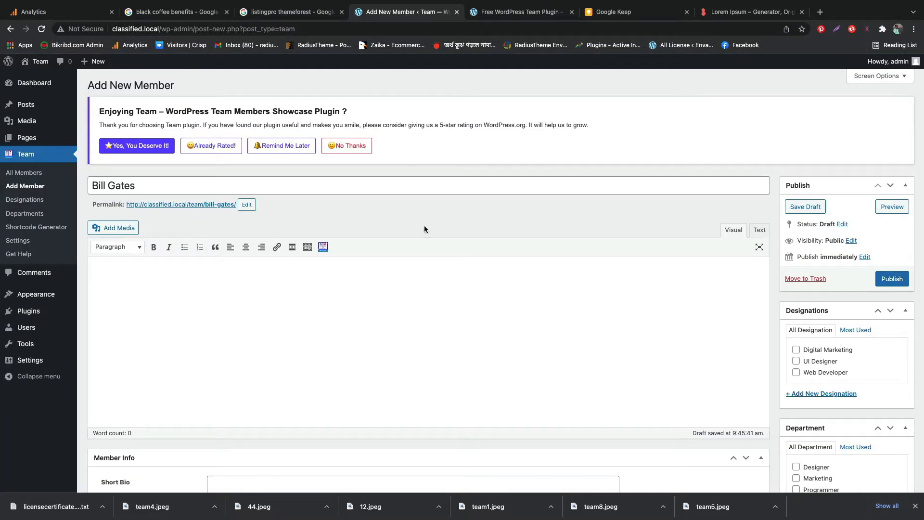
key("ctrl+v")
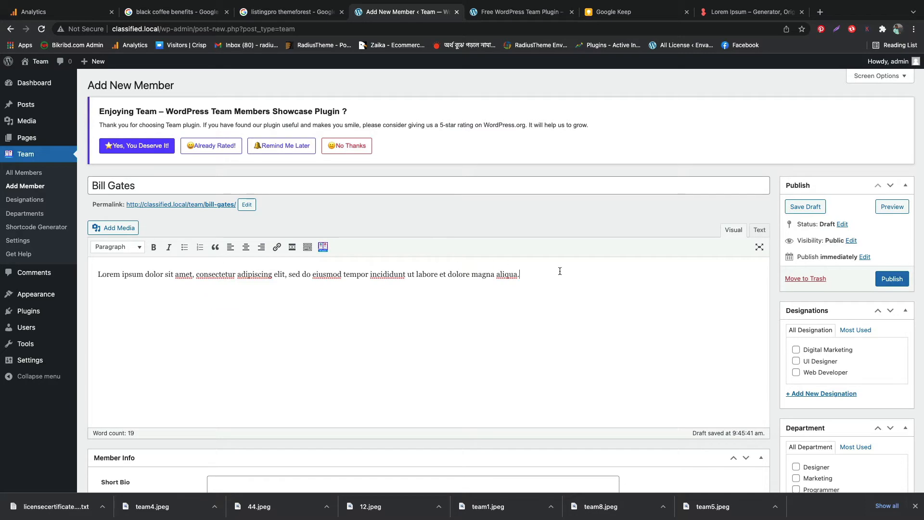
key("ctrl+v")
key("ctrl+v")
key("ctrl+v")
key("ctrl+v")
key("ctrl+v")
key("ctrl+v")
key("ctrl+v")
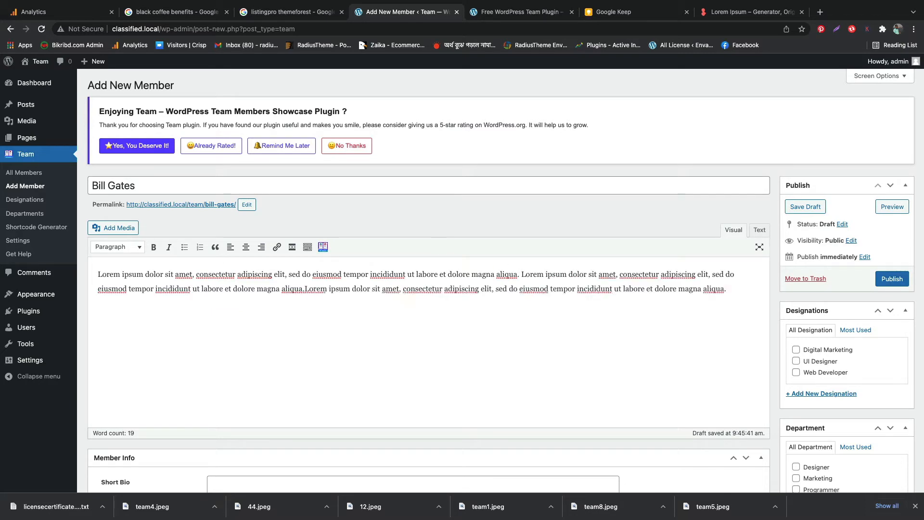
Fill the member's Short Bio with the copied Lorem ipsum sentence
scroll(515, 298, "down", 1)
scroll(516, 298, "down", 6)
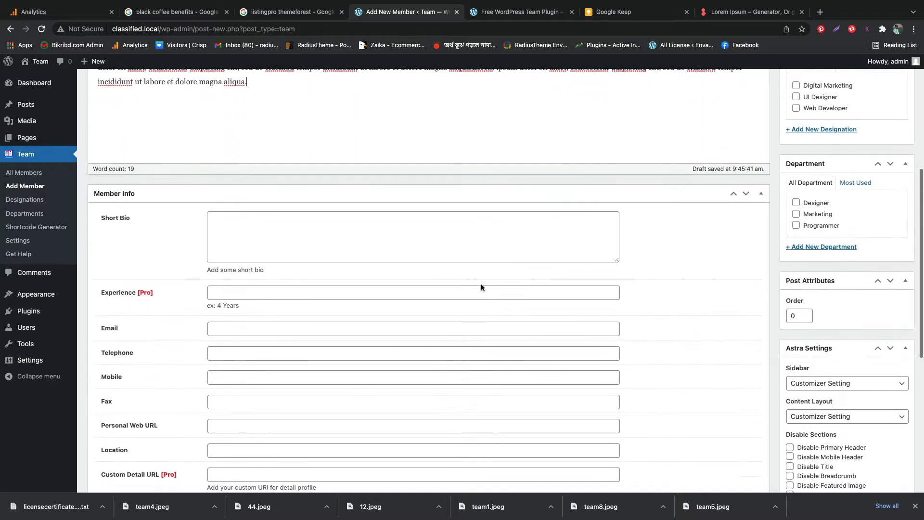
left_click(274, 179)
key("ctrl+v")
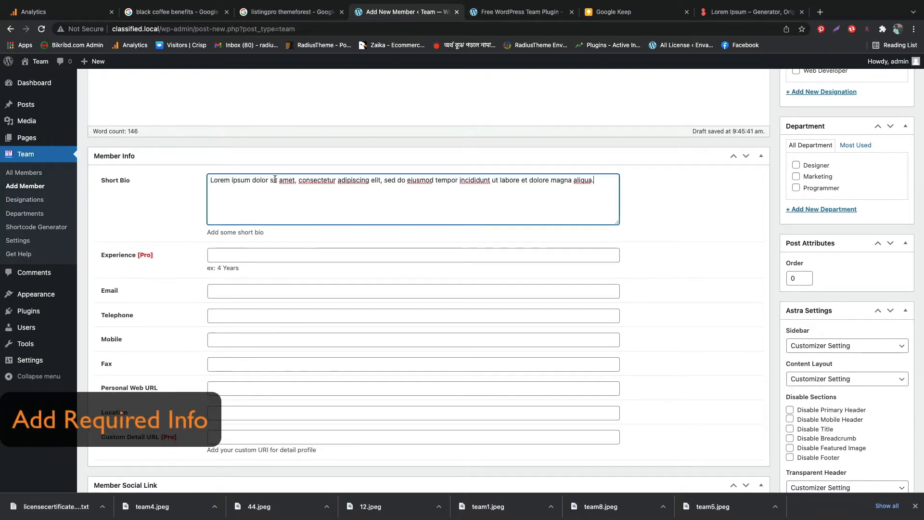
Fill in the member's email address, telephone number and mobile number from the saved suggestions
scroll(307, 217, "down", 3)
left_click(228, 161)
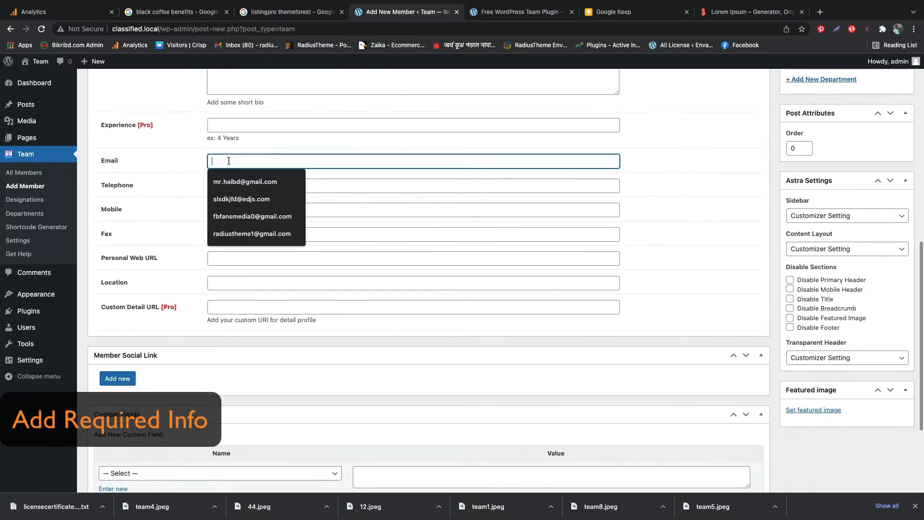
left_click(224, 197)
left_click(216, 185)
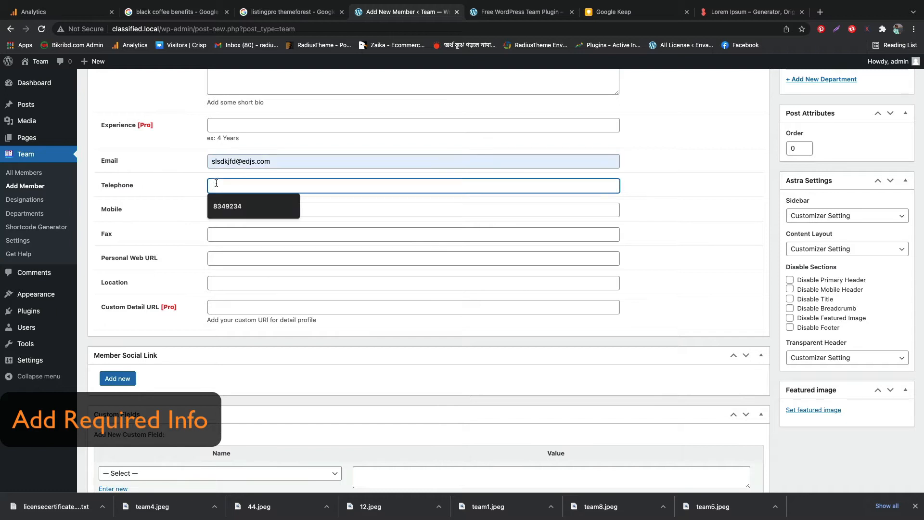
left_click(225, 211)
left_click(218, 209)
left_click(226, 231)
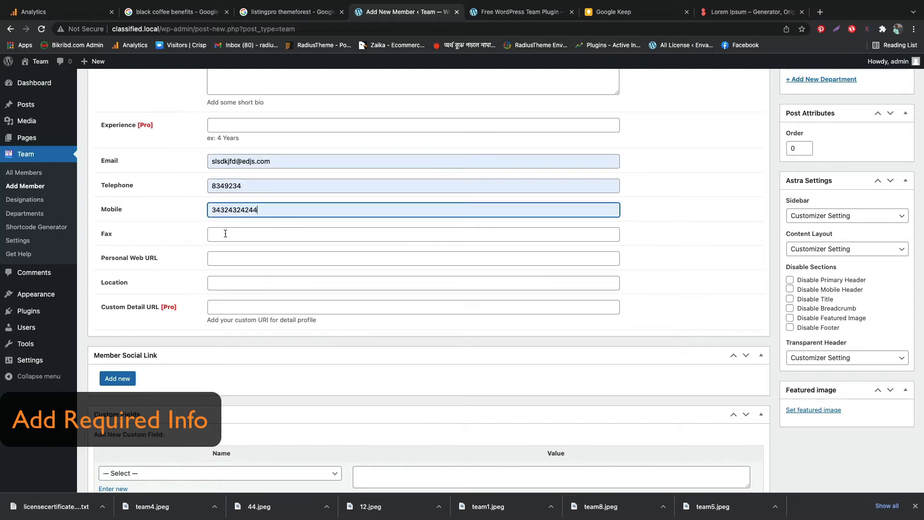
left_click(220, 259)
left_click(232, 281)
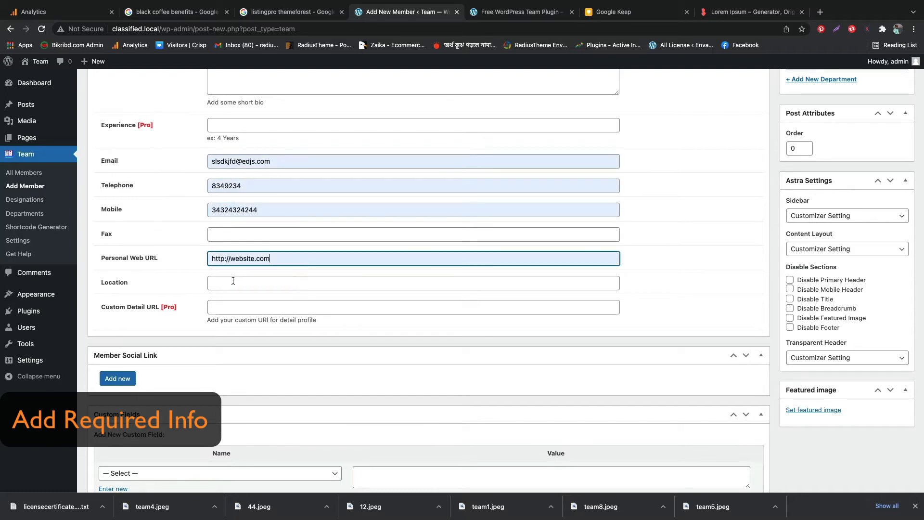
left_click(228, 285)
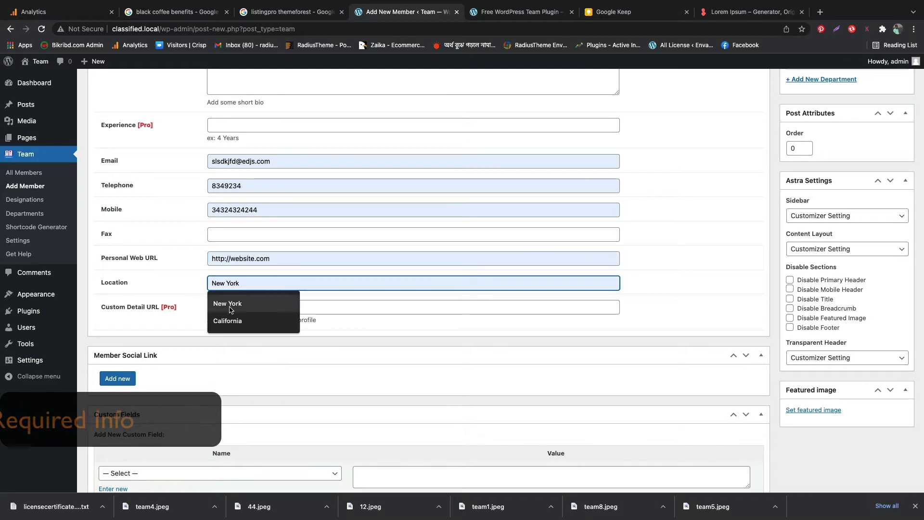
left_click(229, 303)
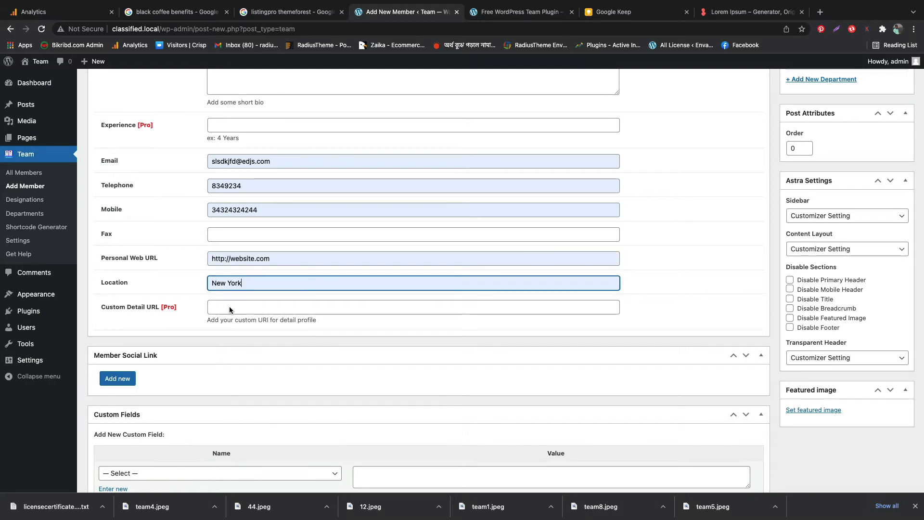
left_click(120, 379)
left_click(212, 378)
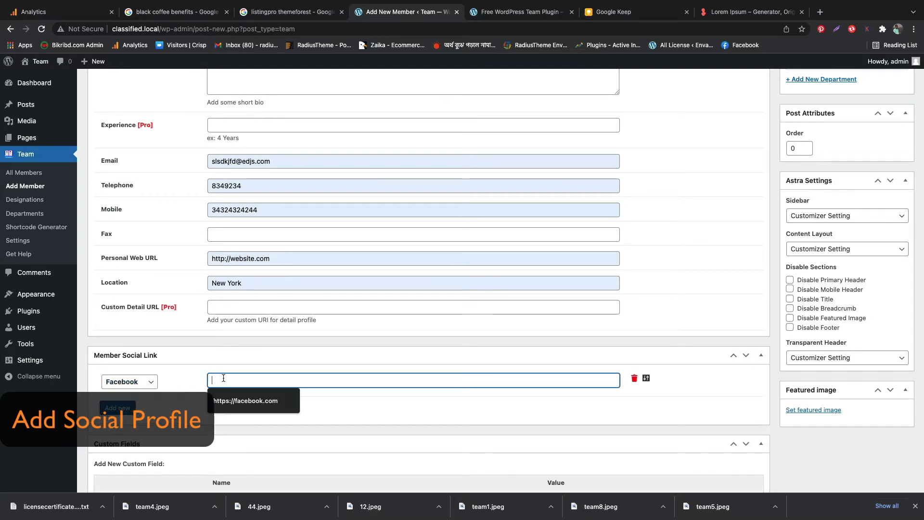
left_click(224, 397)
scroll(131, 318, "down", 2)
scroll(130, 318, "down", 1)
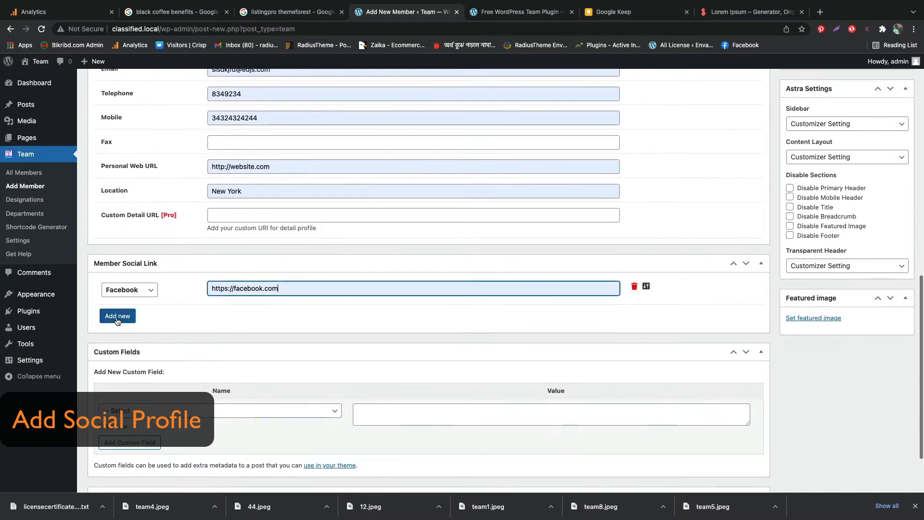
left_click(120, 317)
left_click(129, 319)
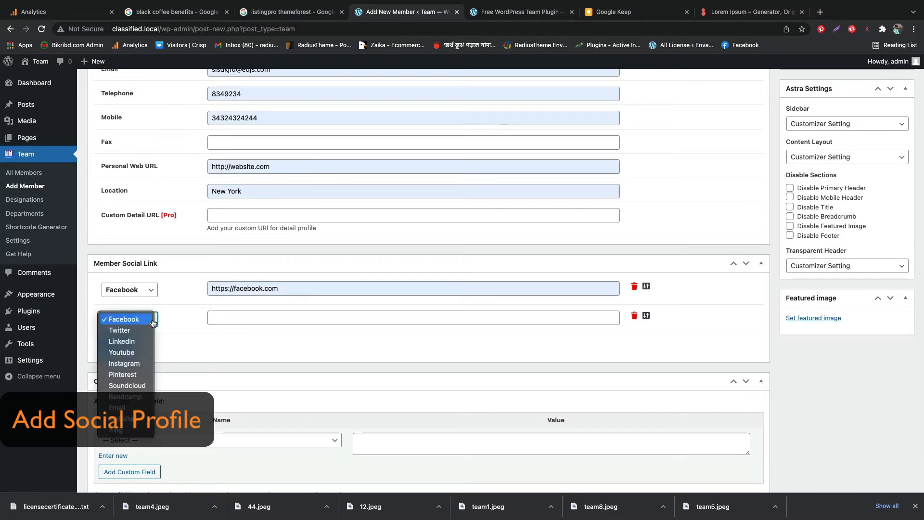
left_click(124, 332)
left_click(231, 317)
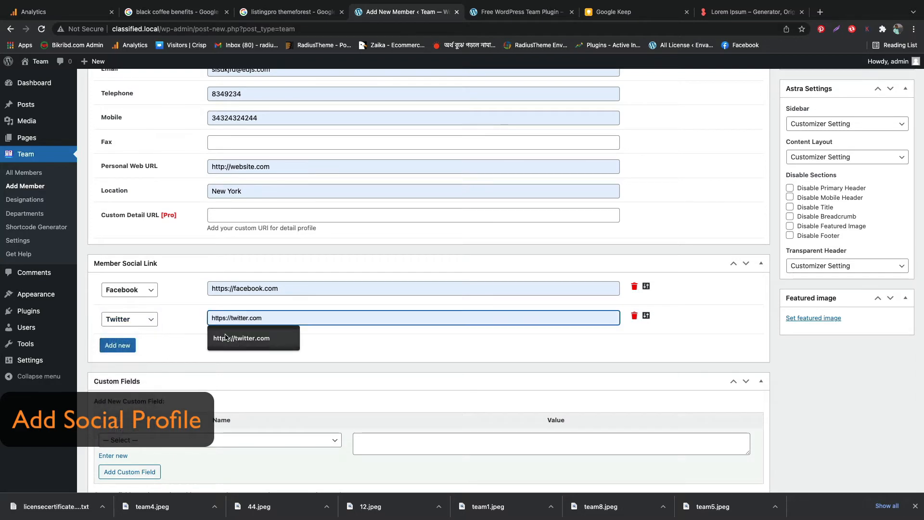
left_click(224, 336)
left_click(117, 345)
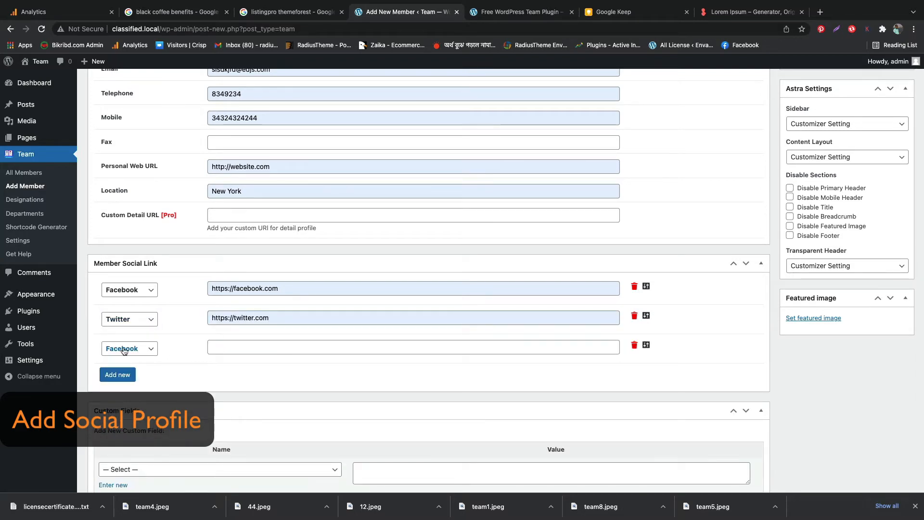
left_click(124, 350)
left_click(120, 373)
left_click(218, 346)
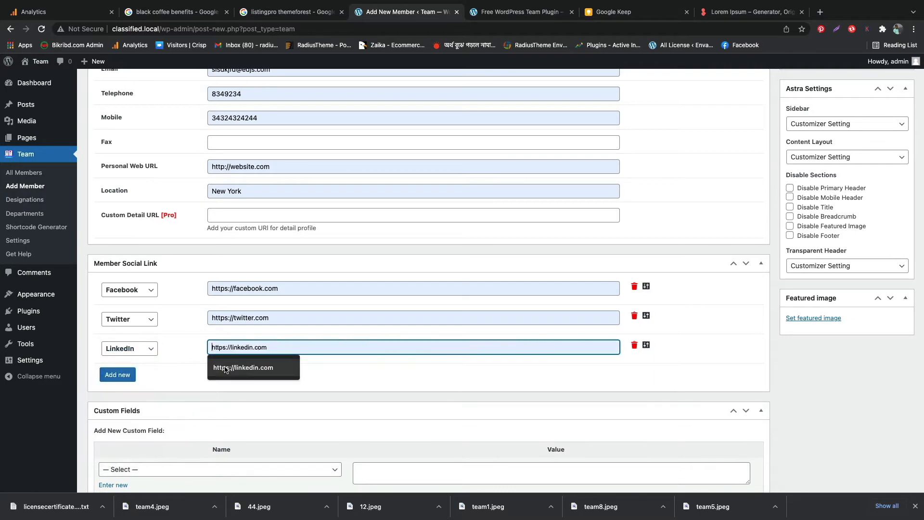
left_click(224, 368)
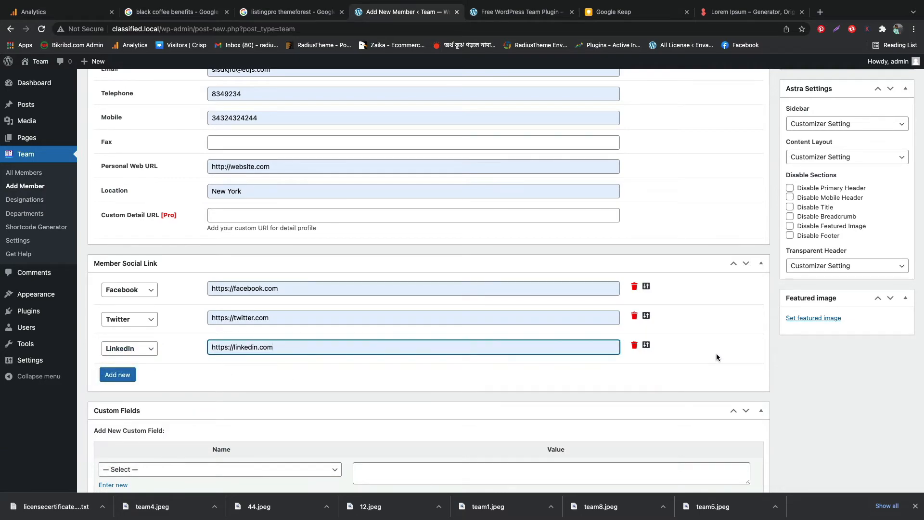
Set team4.jpeg from the media library as the member's featured image
scroll(738, 358, "down", 3)
scroll(738, 358, "up", 15)
scroll(739, 361, "down", 8)
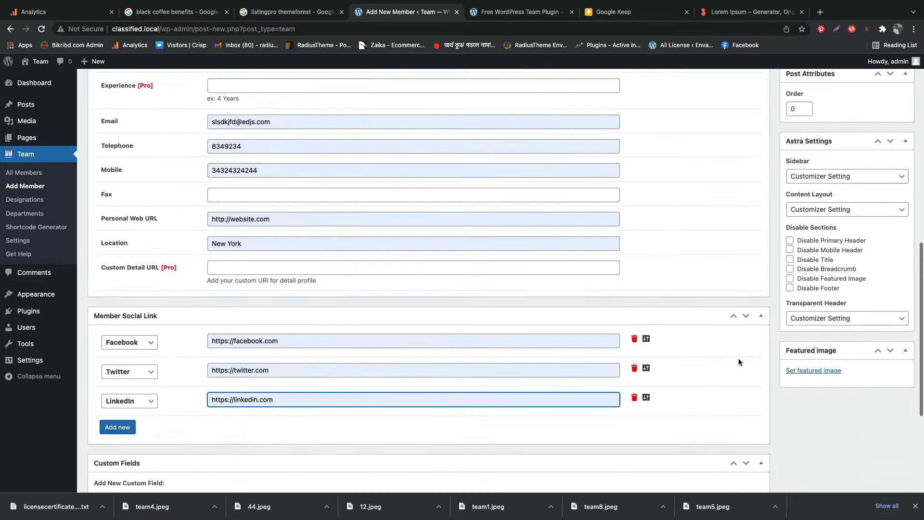
scroll(814, 339, "down", 4)
scroll(815, 338, "up", 5)
scroll(811, 297, "down", 3)
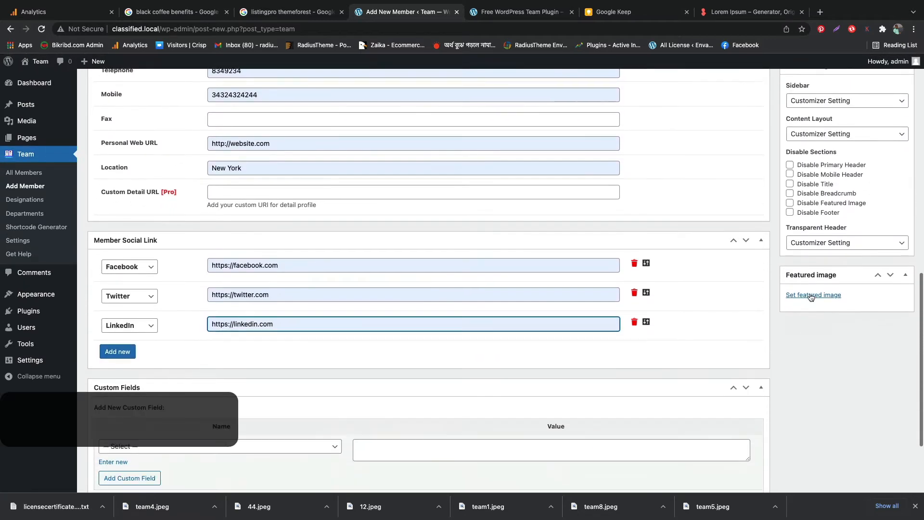
left_click(812, 295)
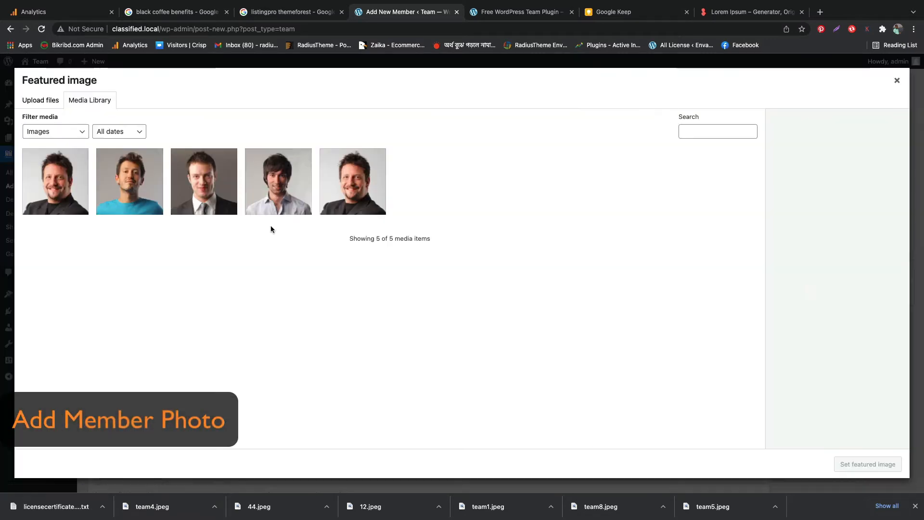
left_click(224, 204)
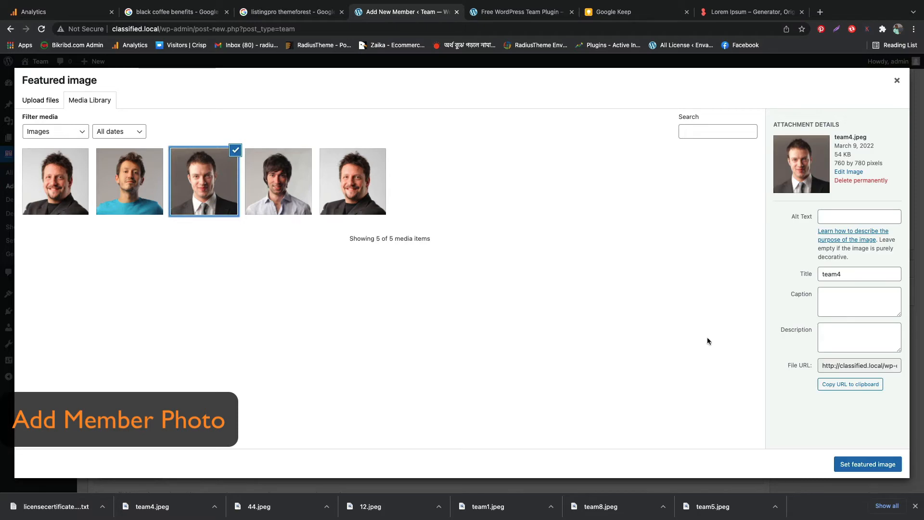
left_click(841, 462)
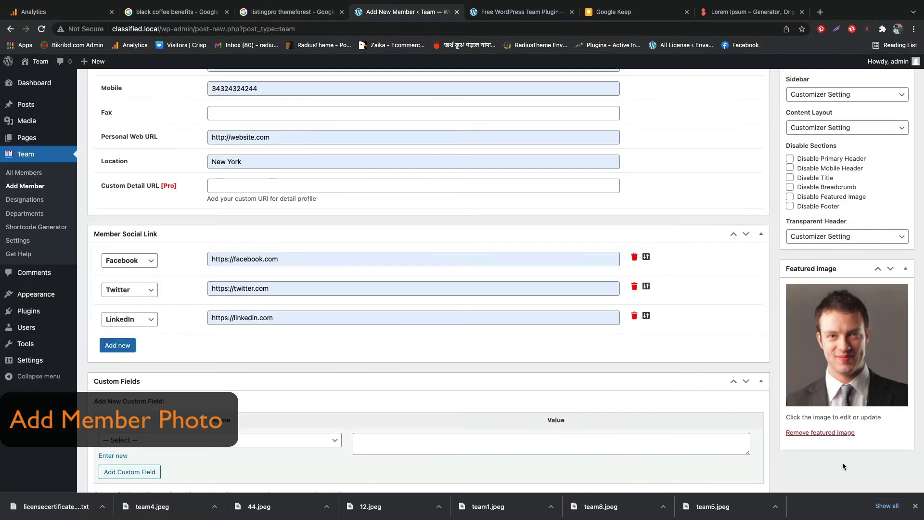
Assign only the Digital Marketing designation to the member
scroll(858, 355, "up", 5)
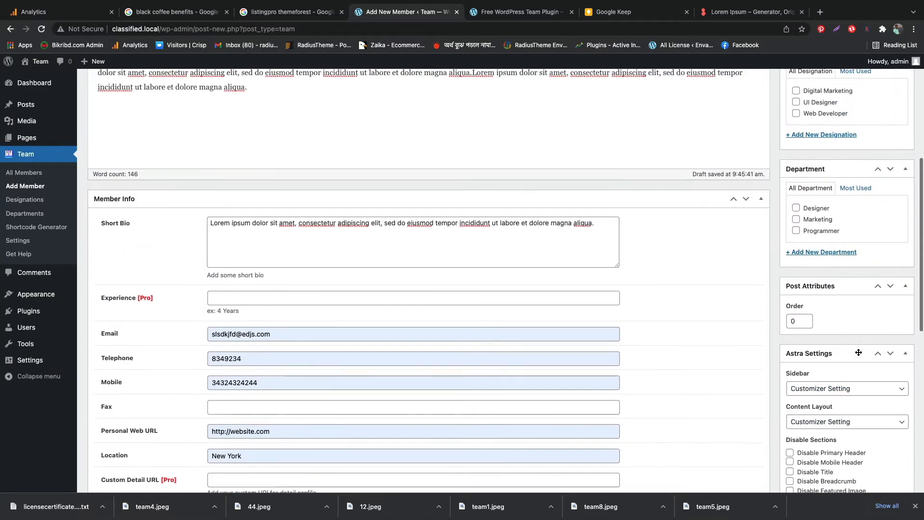
scroll(849, 260, "up", 4)
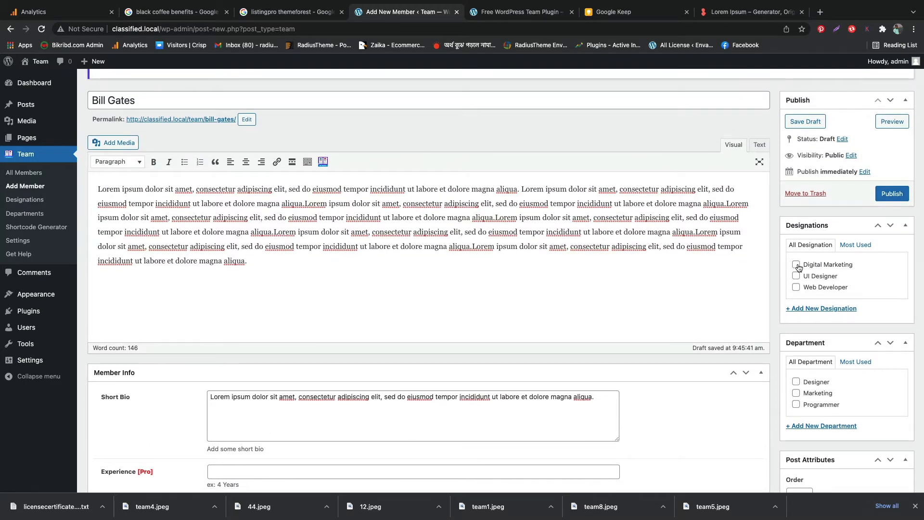
left_click(797, 266)
left_click(796, 277)
left_click(798, 265)
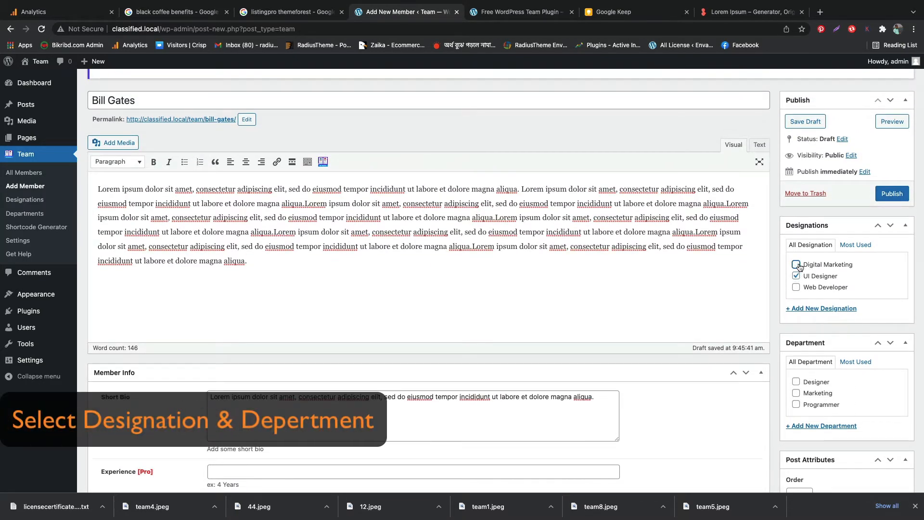
left_click(796, 276)
left_click(797, 265)
Assign the member to the Marketing department and publish the member
scroll(808, 336, "down", 3)
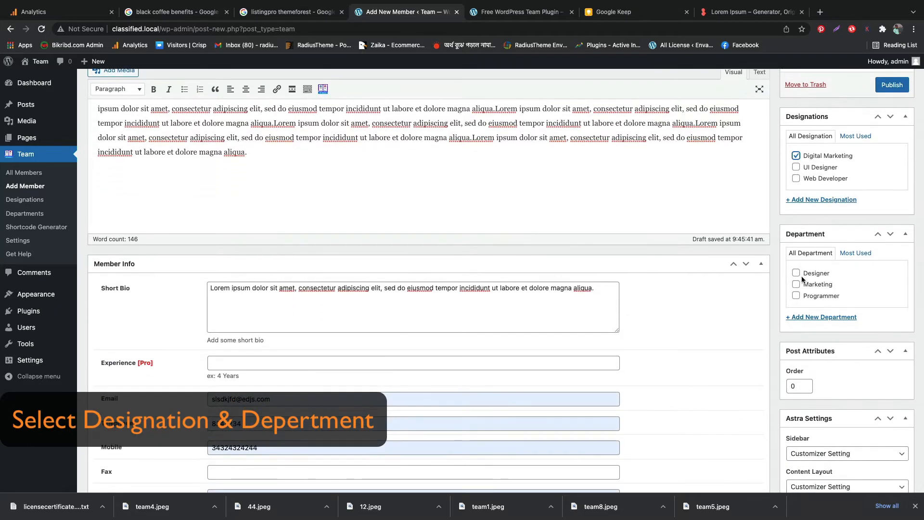
left_click(796, 285)
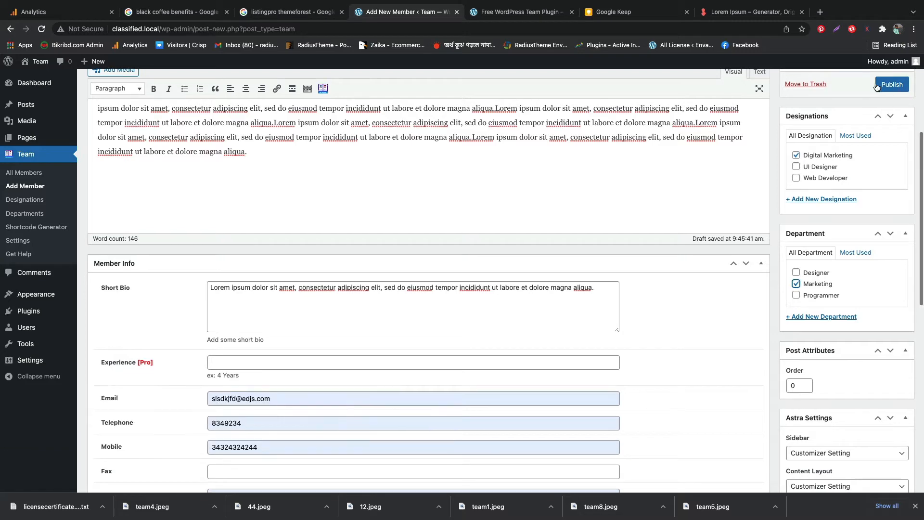
left_click(882, 84)
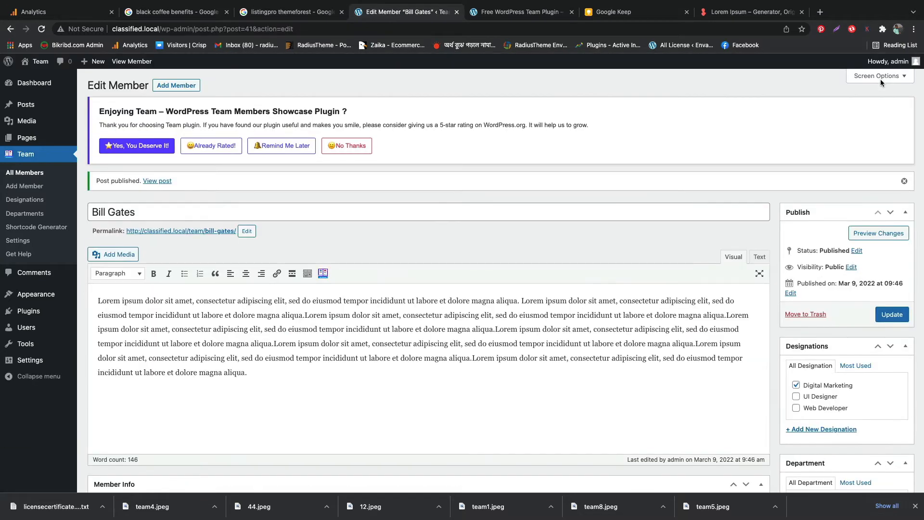
View the published member page and check the bio text under the designation
left_click(153, 181)
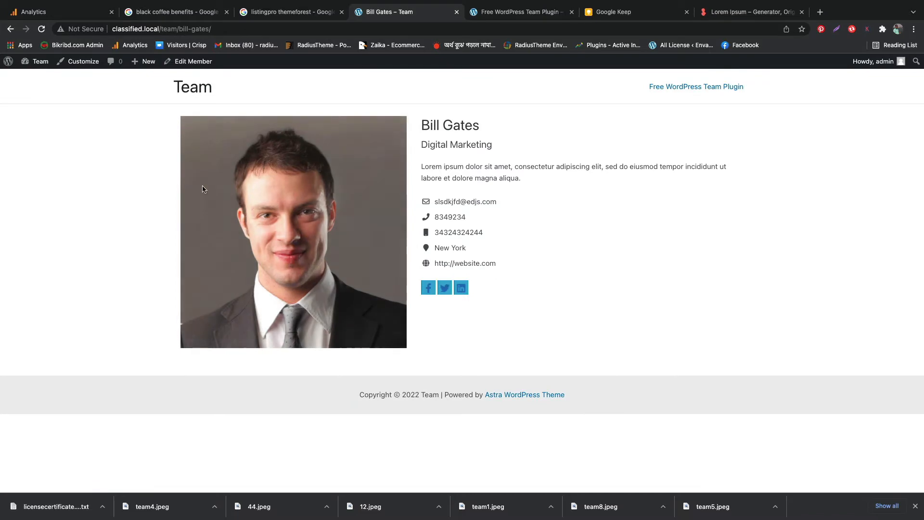
triple_click(445, 167)
left_click(438, 153)
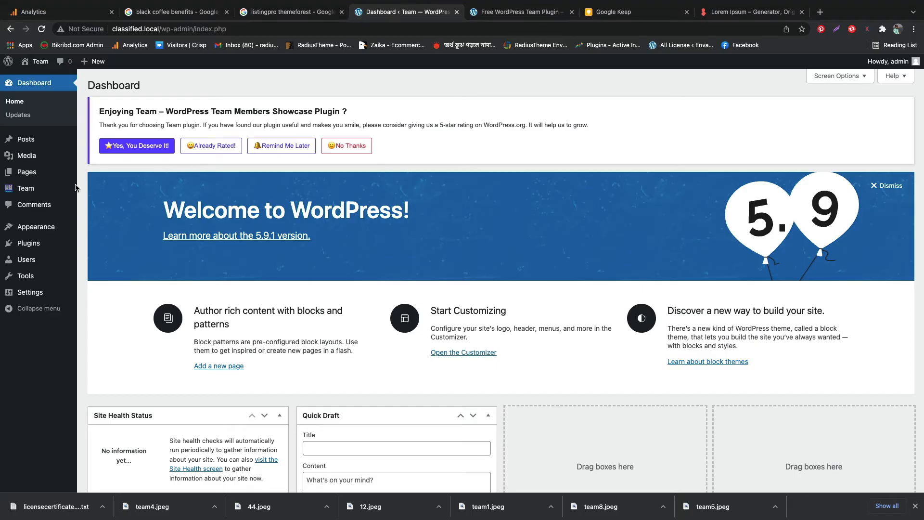
Create a new team shortcode in the Shortcode Generator and title it "Team 1"
mouse_move(75, 188)
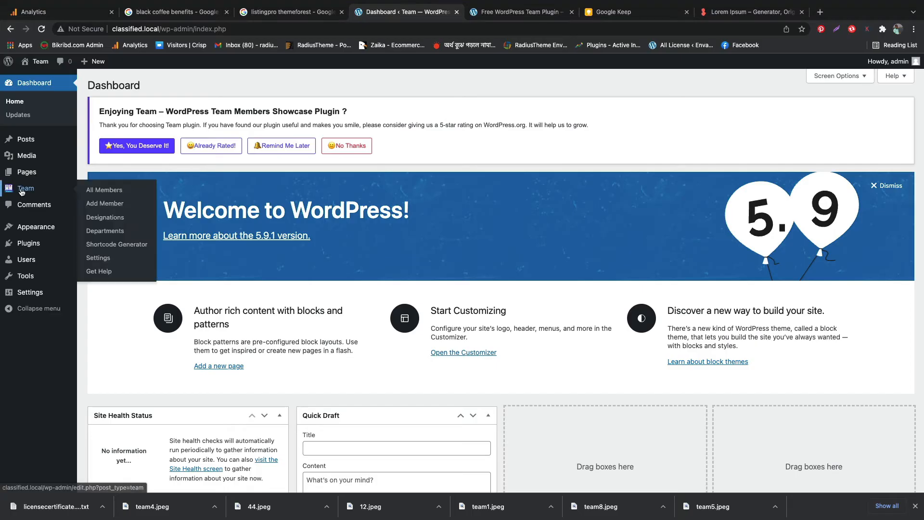
left_click(105, 245)
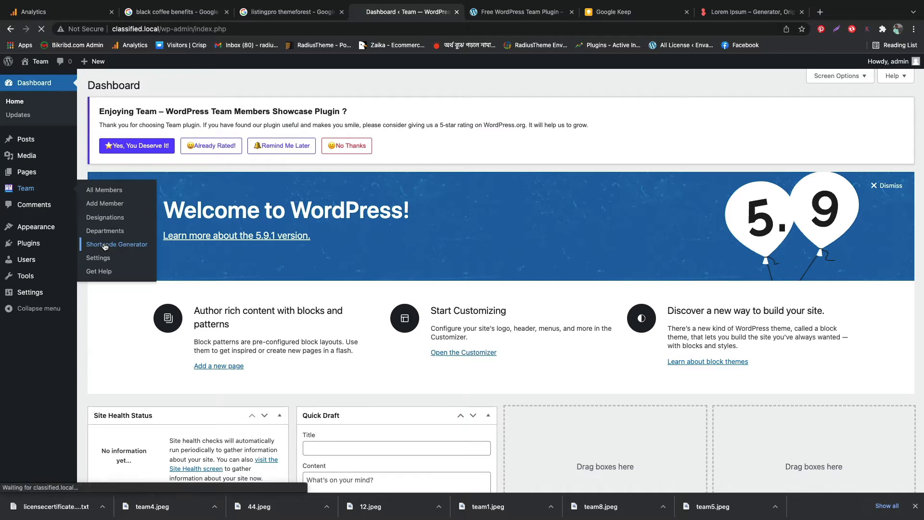
left_click(154, 84)
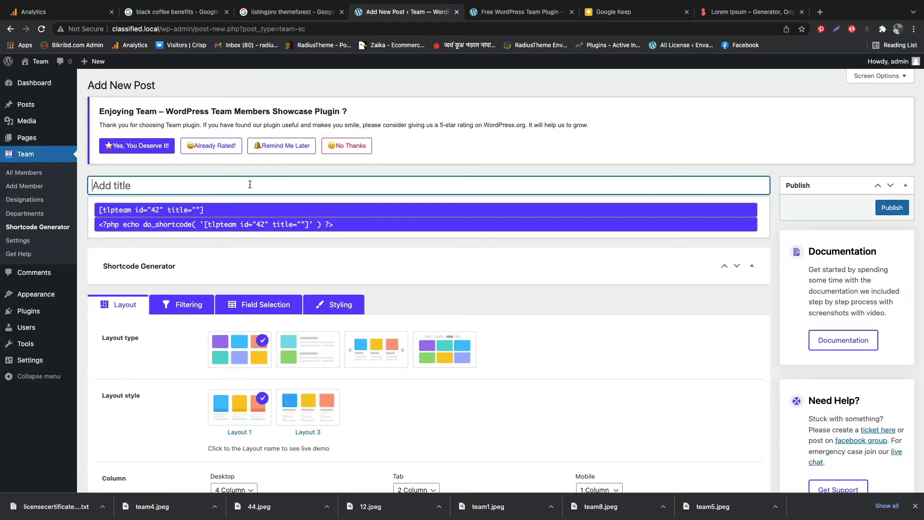
type("Team 1")
Look through the shortcode's layout settings and examine the team members in the layout preview
scroll(131, 288, "down", 5)
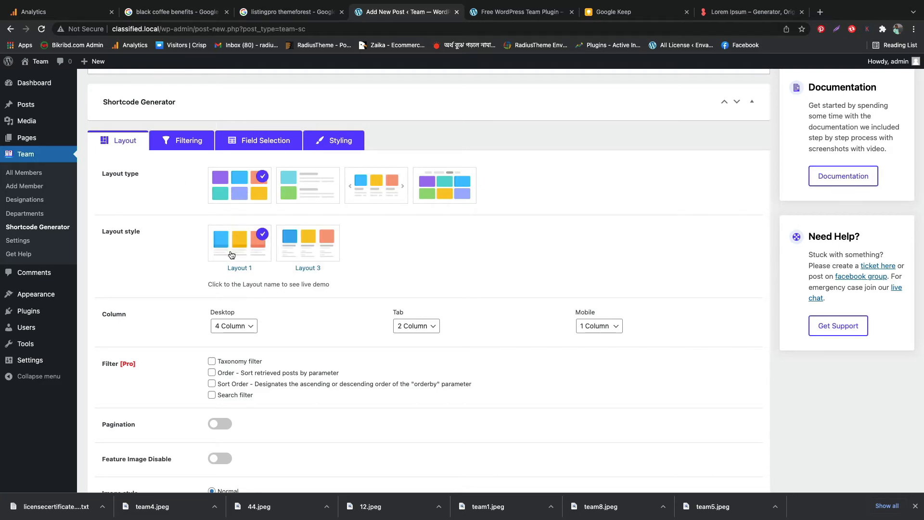
scroll(232, 255, "down", 8)
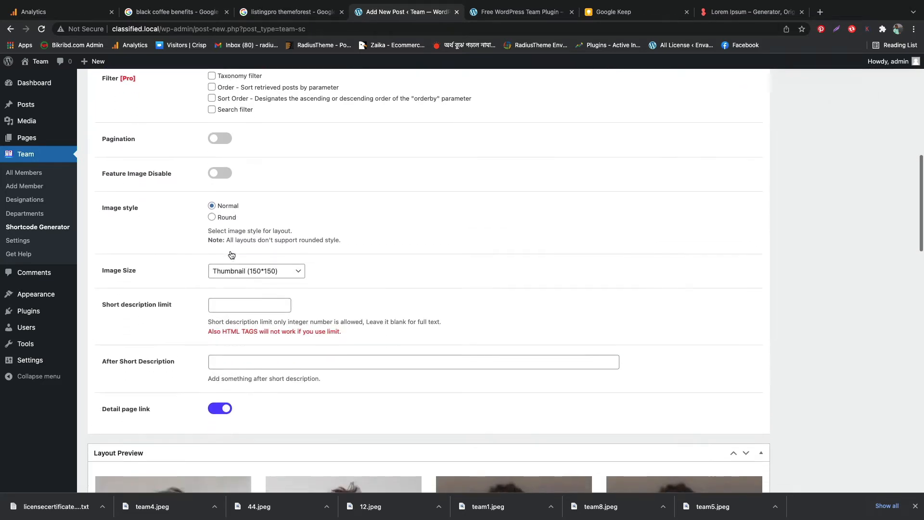
scroll(231, 254, "down", 7)
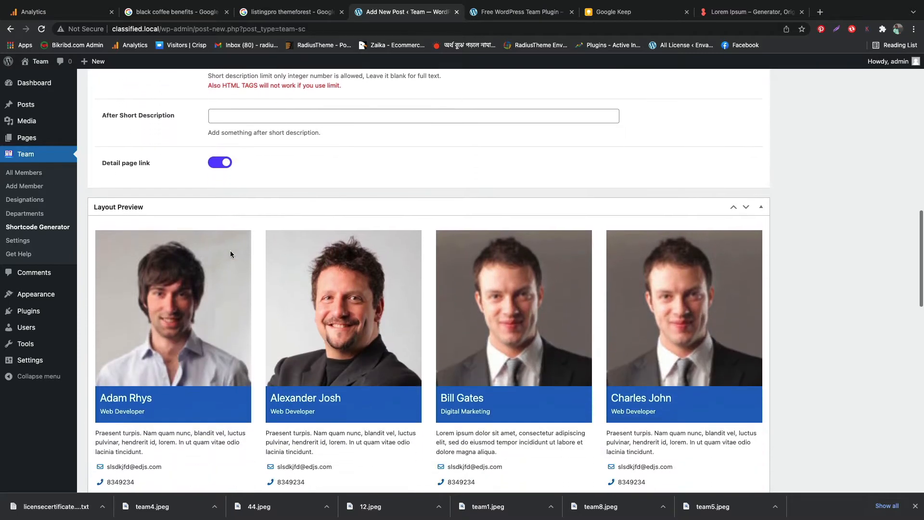
scroll(230, 254, "down", 3)
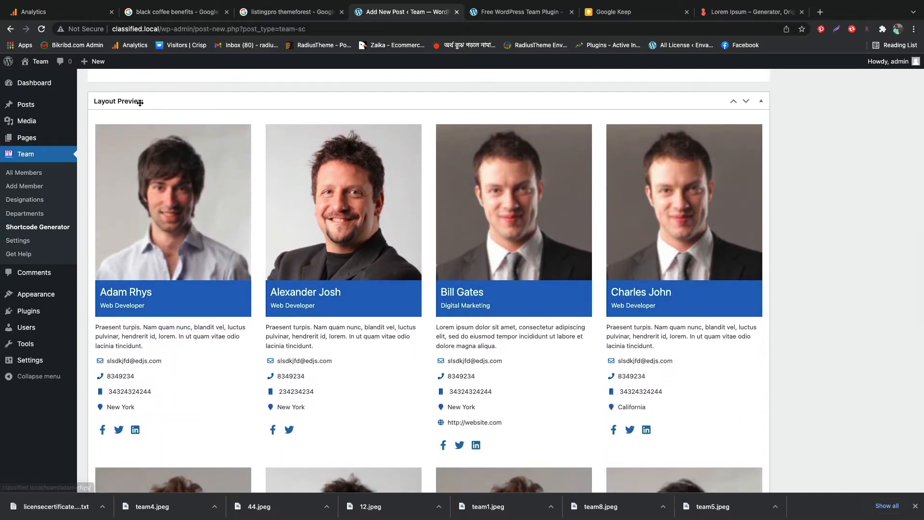
left_click(139, 102)
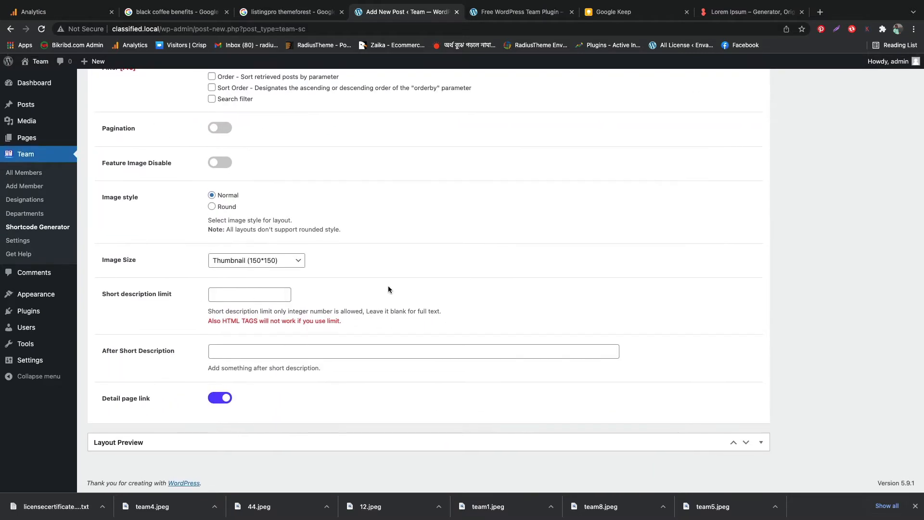
left_click(406, 446)
scroll(406, 289, "down", 6)
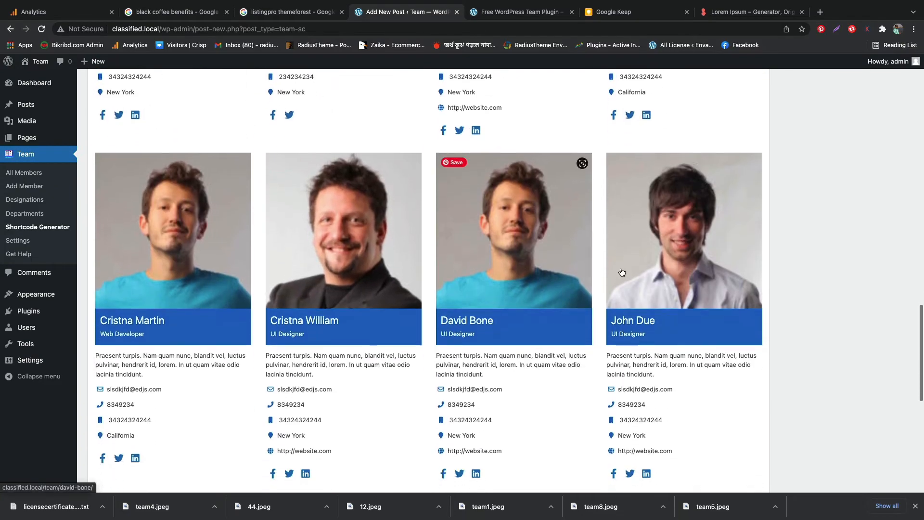
scroll(455, 290, "up", 20)
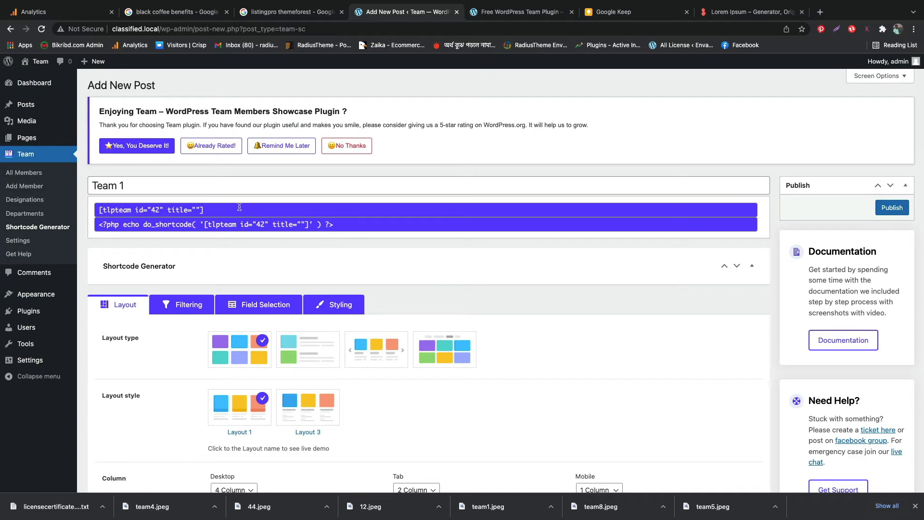
Publish the Team 1 shortcode and copy its code [tlpteam id="42" title="Team 1"]
left_click(887, 210)
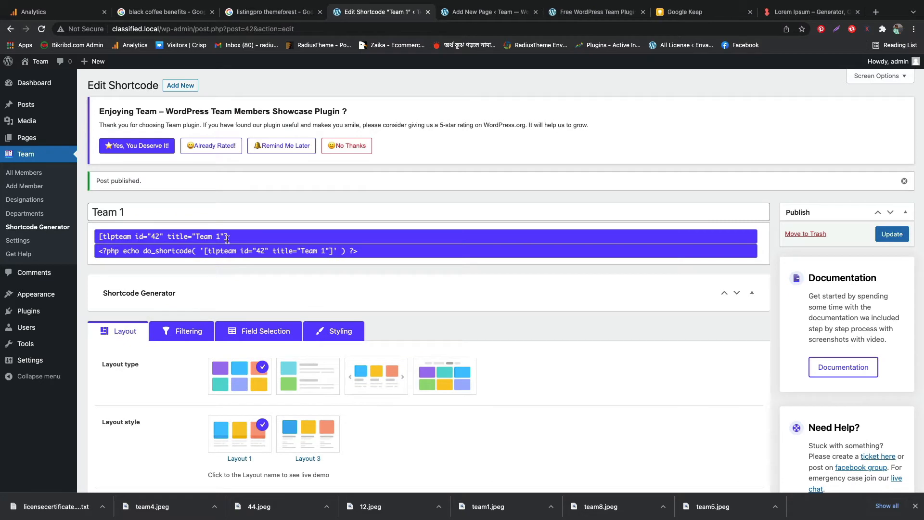
left_click(172, 237)
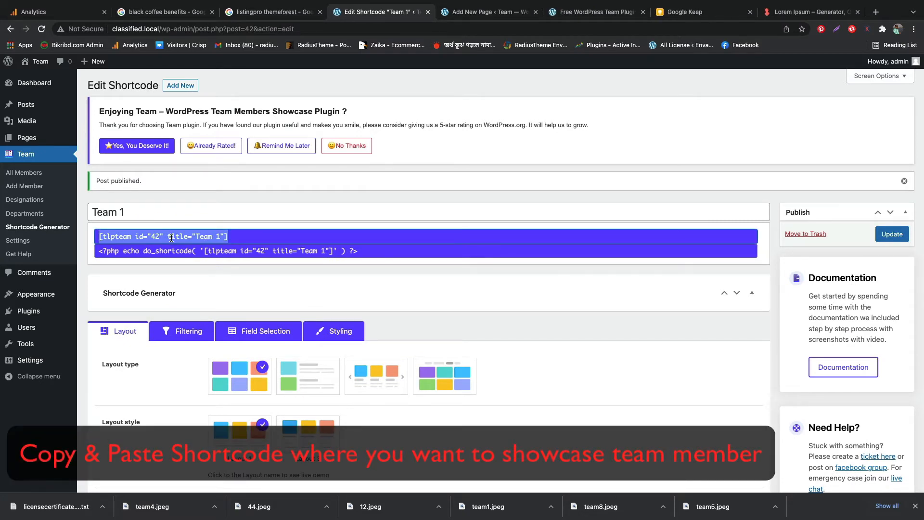
right_click(171, 238)
left_click(225, 255)
Add the text "Meet Our Team" below the title of the new page "Create Our Team Page"
left_click(476, 14)
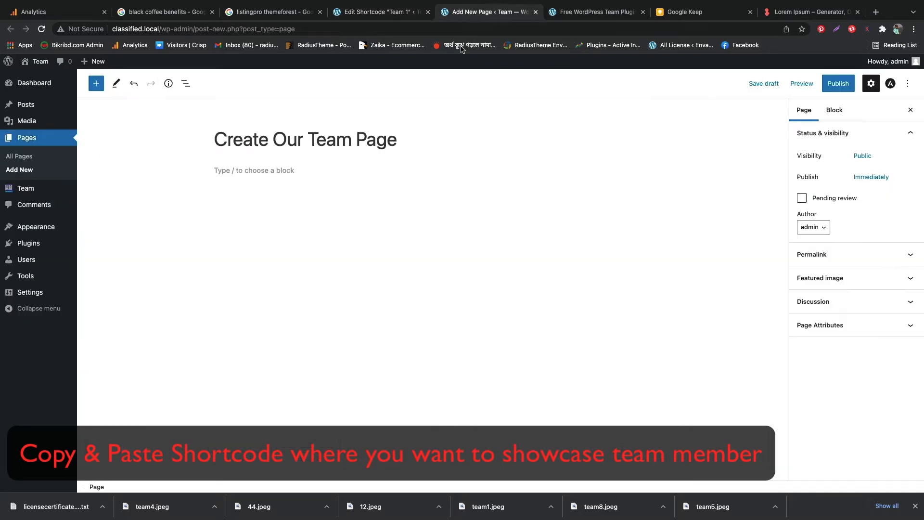
left_click(265, 172)
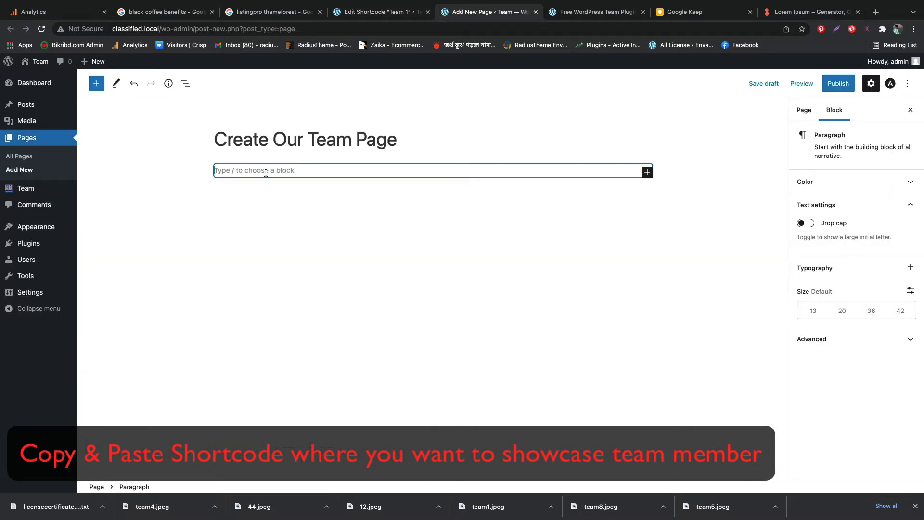
type("Meet")
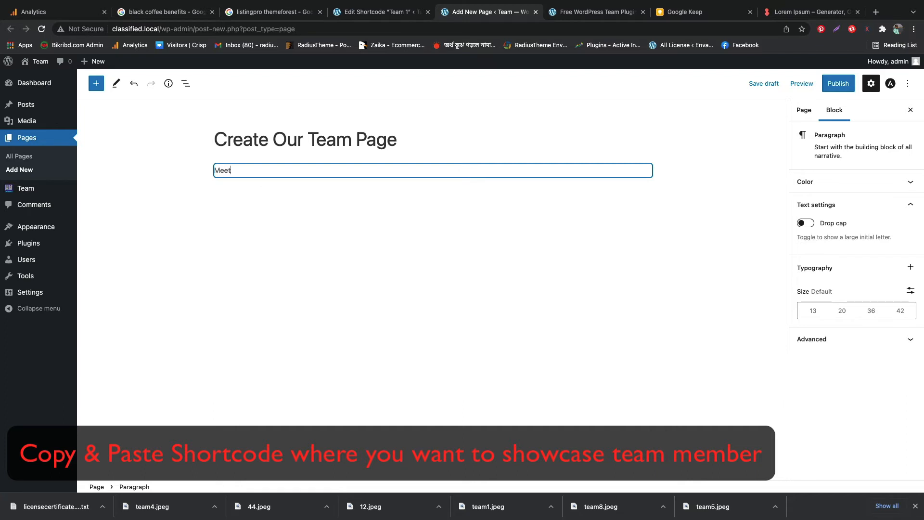
type(" Our ")
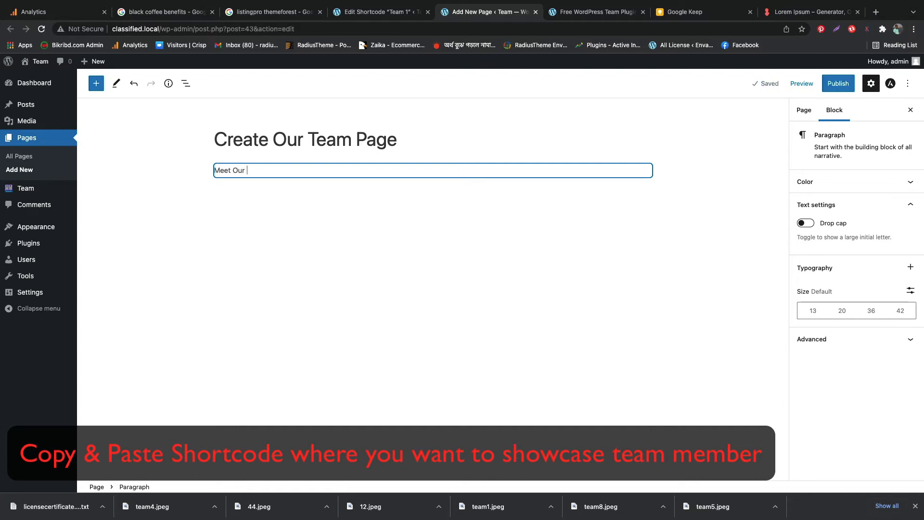
type("Team")
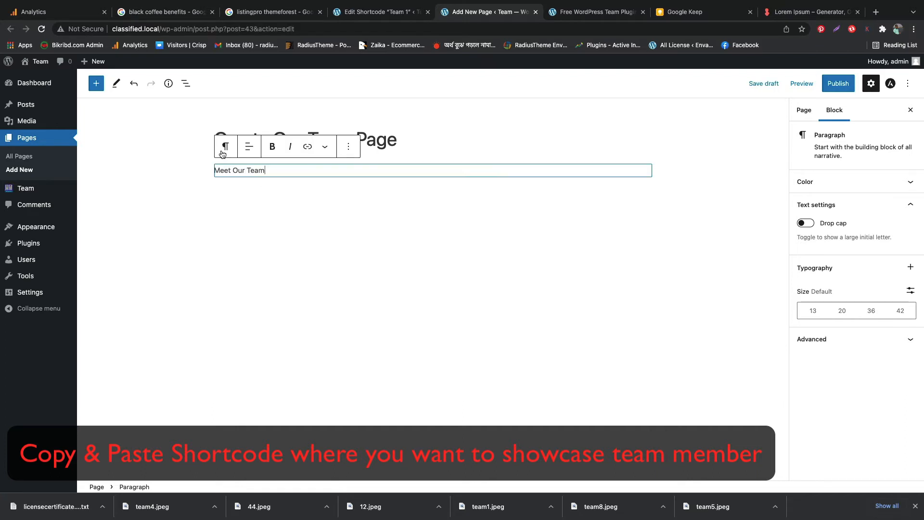
Transform the "Meet Our Team" paragraph into a heading, make it bold and centre it
left_click(224, 147)
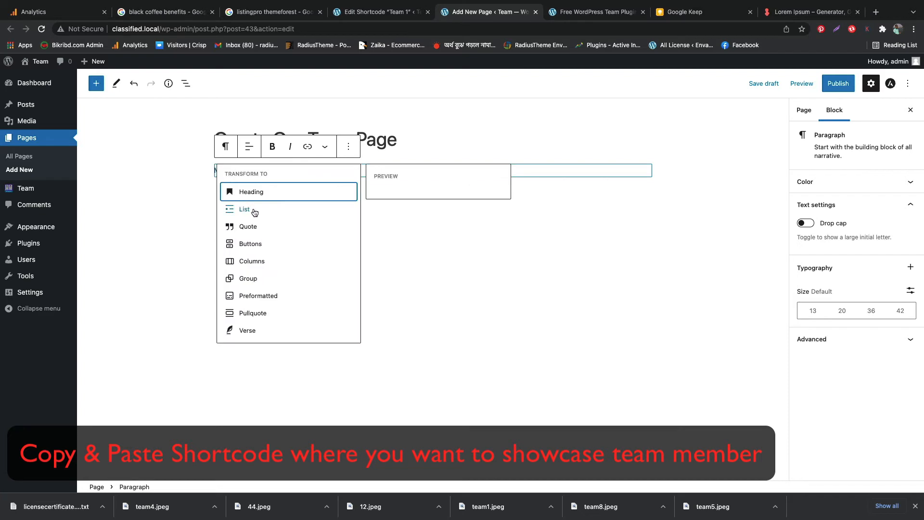
left_click(251, 191)
triple_click(281, 178)
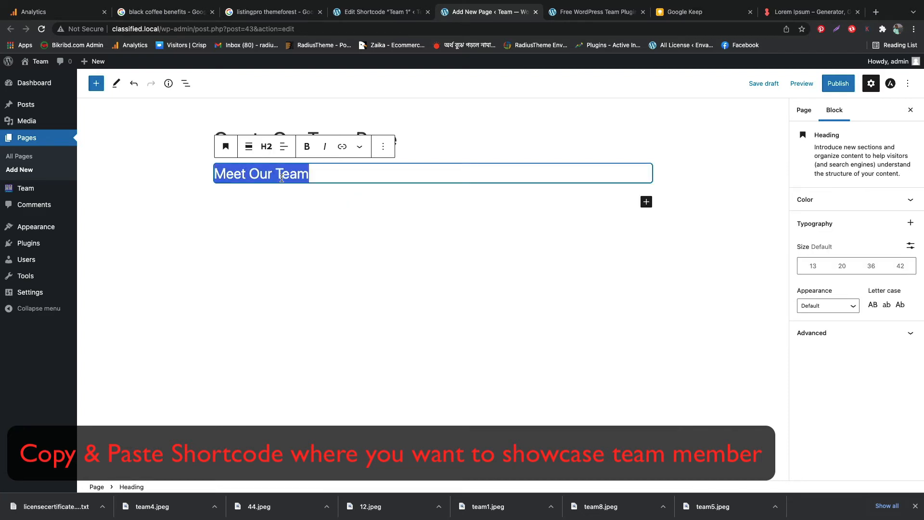
left_click(306, 146)
left_click(284, 147)
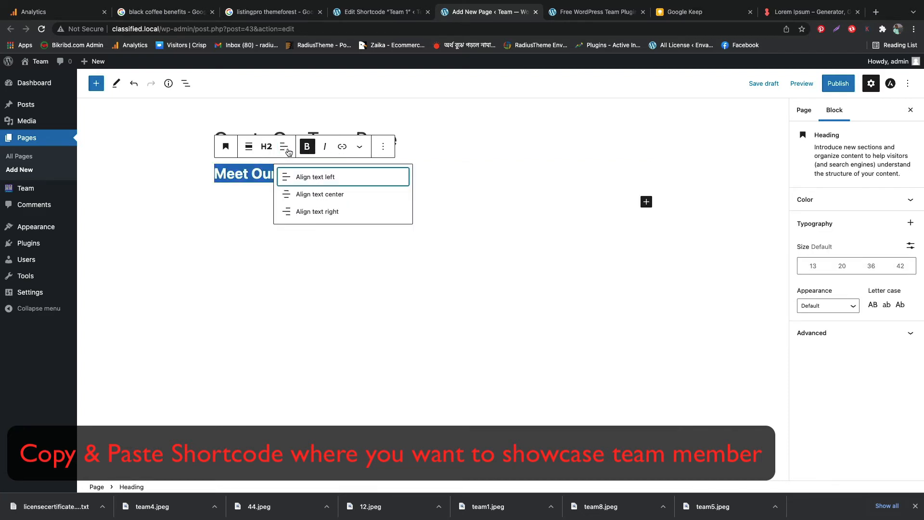
left_click(323, 193)
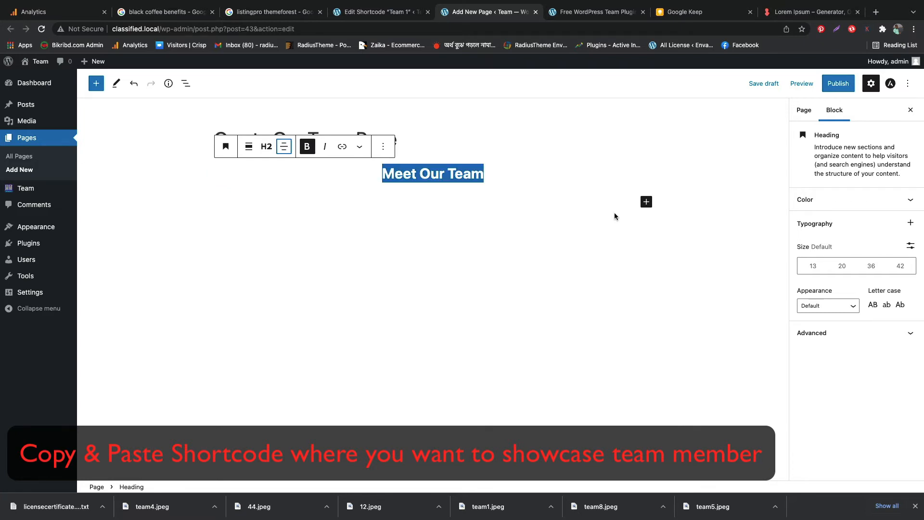
Insert a Shortcode block below the heading with [tlpteam id="42" title="Team 1"] and publish the page
left_click(619, 203)
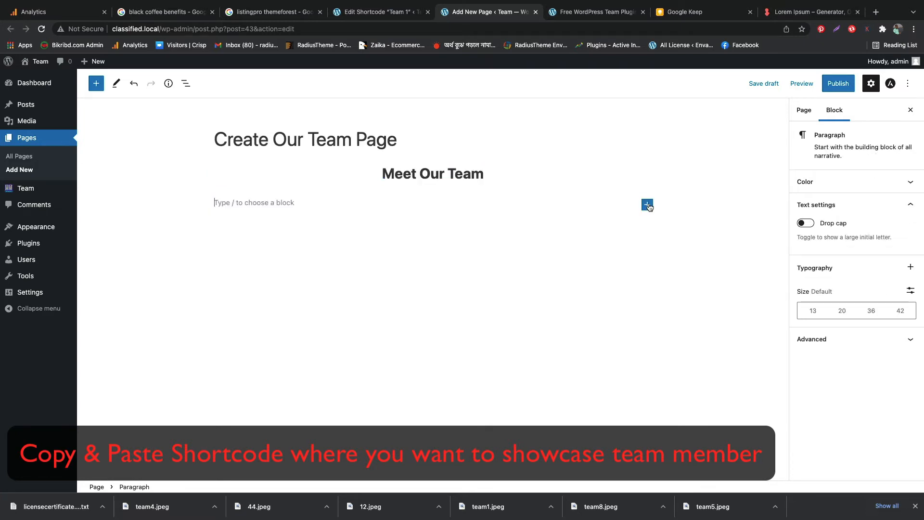
left_click(647, 204)
left_click(665, 317)
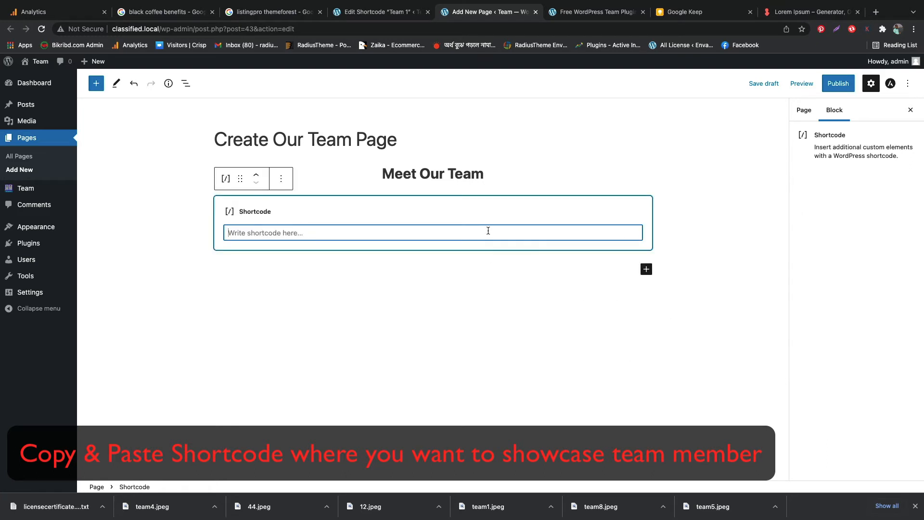
key("ctrl+v")
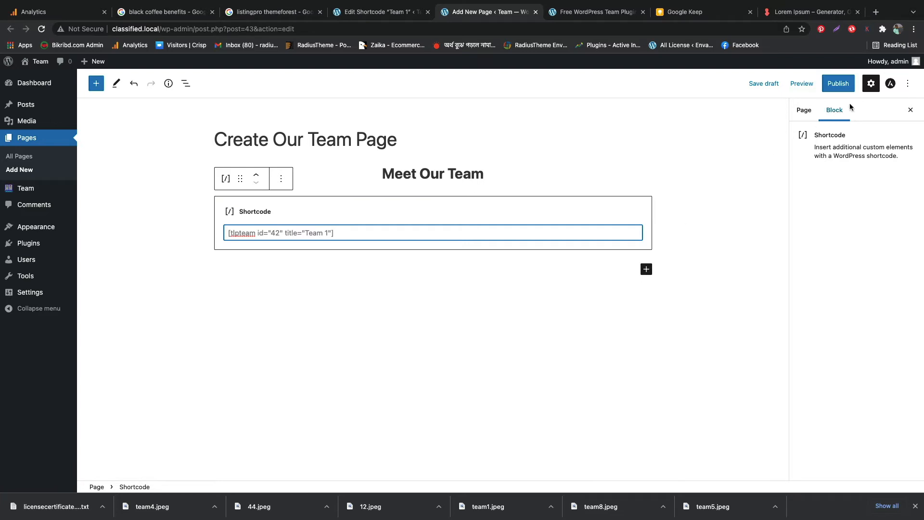
left_click(837, 90)
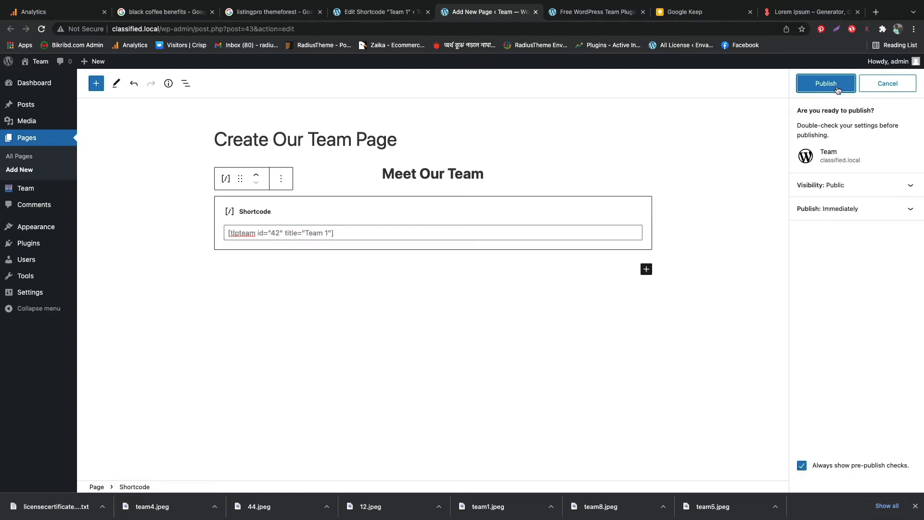
left_click(837, 90)
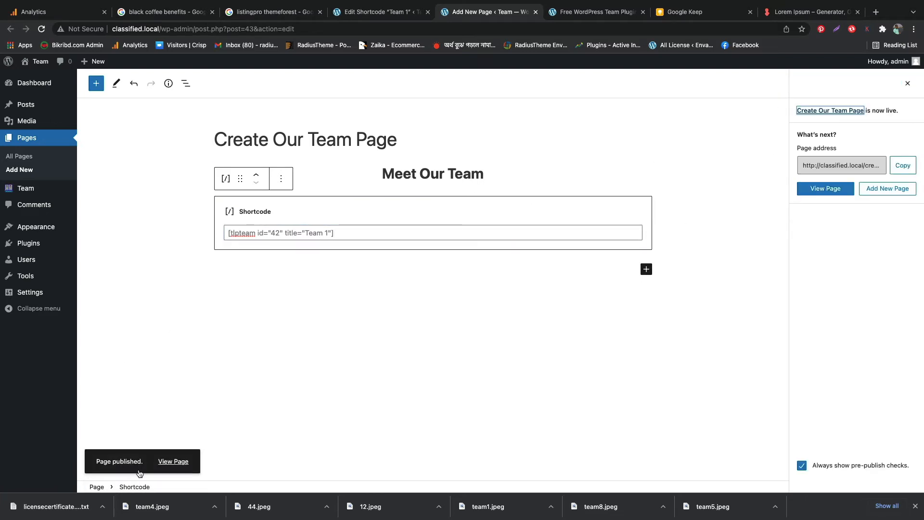
View the published team page and look through its grid of team members
left_click(167, 463)
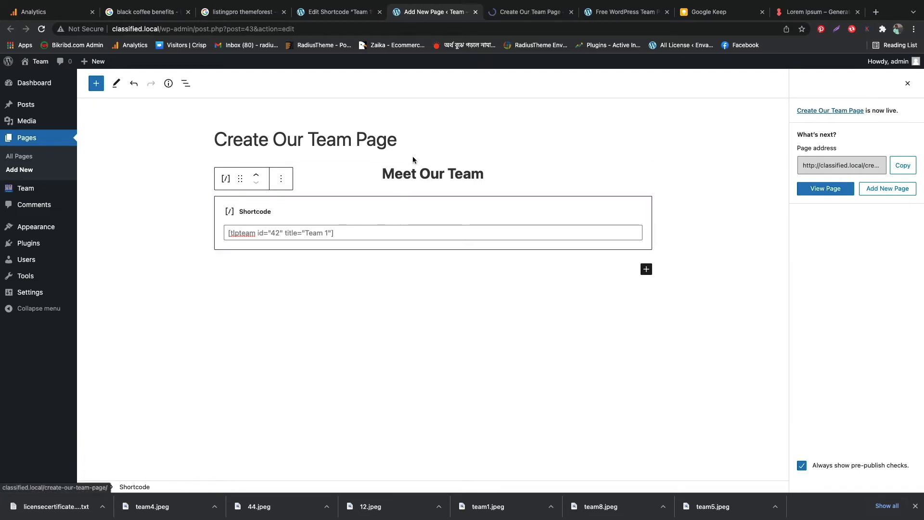
left_click(502, 19)
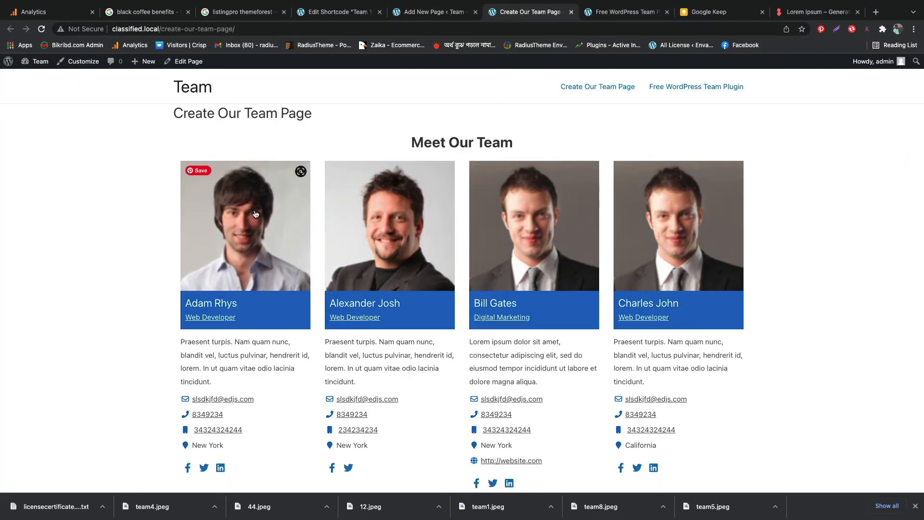
scroll(420, 248, "down", 10)
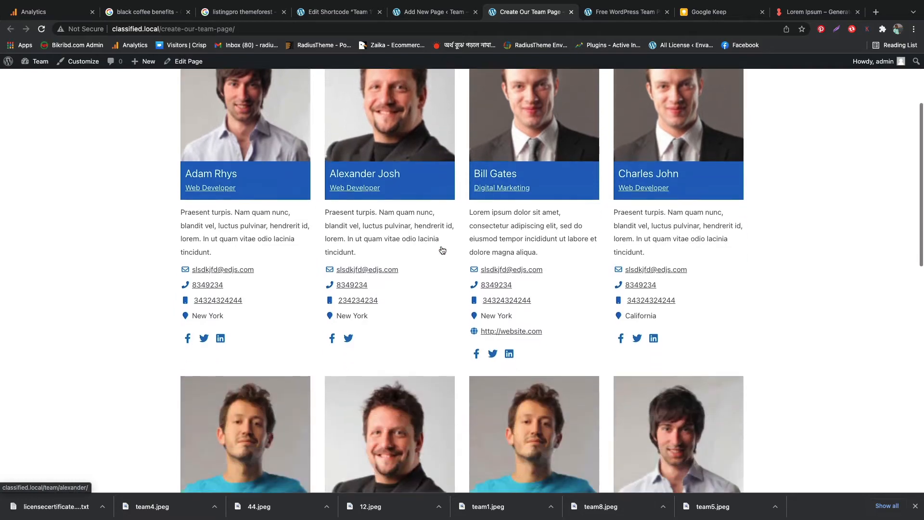
scroll(442, 250, "down", 3)
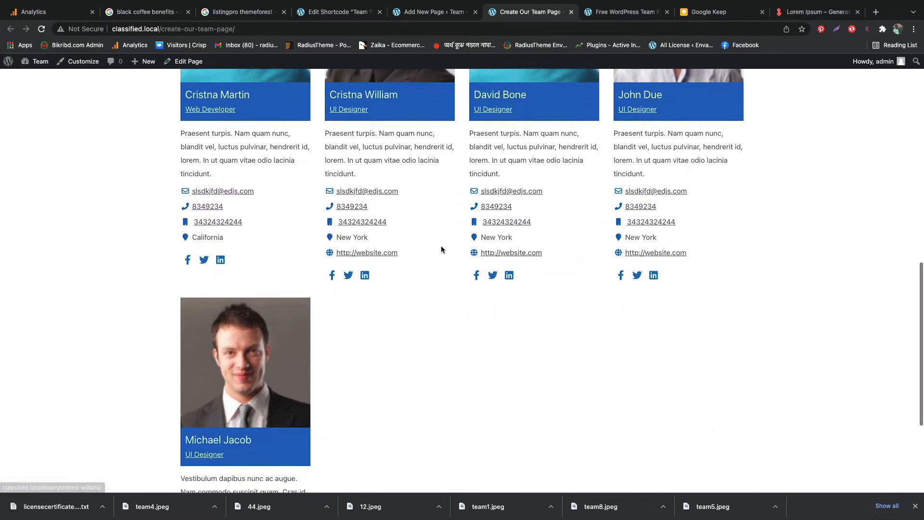
scroll(443, 245, "up", 12)
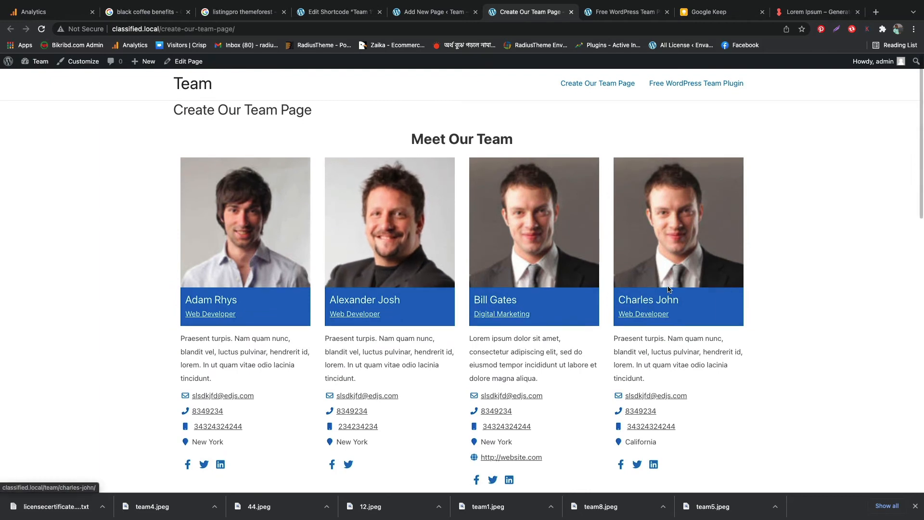
scroll(525, 235, "down", 2)
scroll(522, 202, "up", 2)
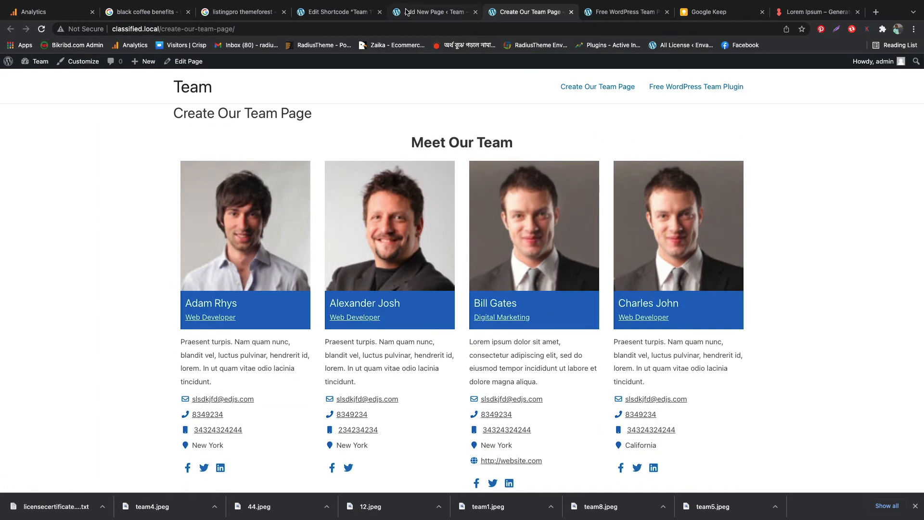
Return to the shortcode editor and start a new team shortcode titled "Team 2"
left_click(406, 11)
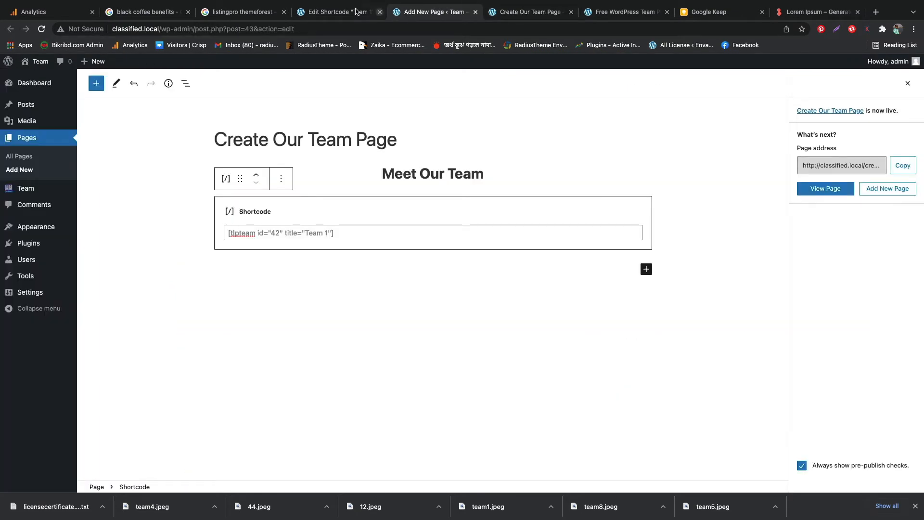
left_click(342, 12)
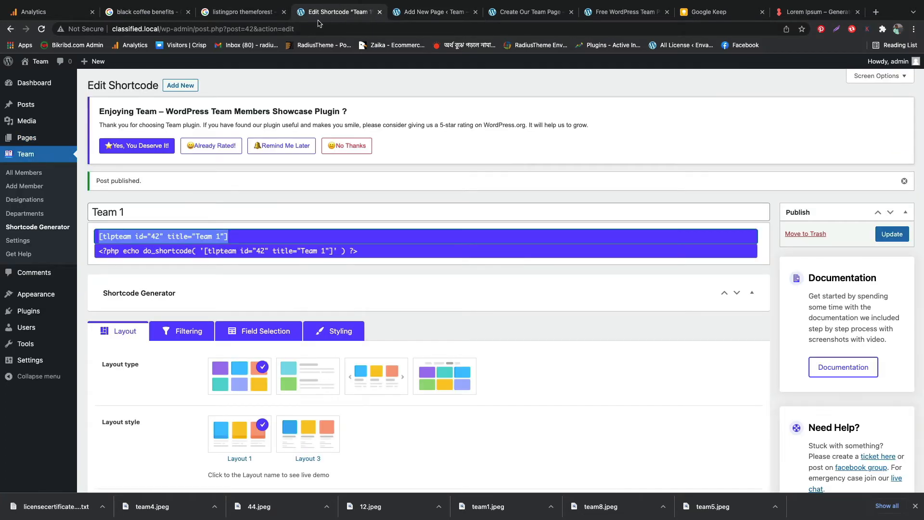
left_click(179, 86)
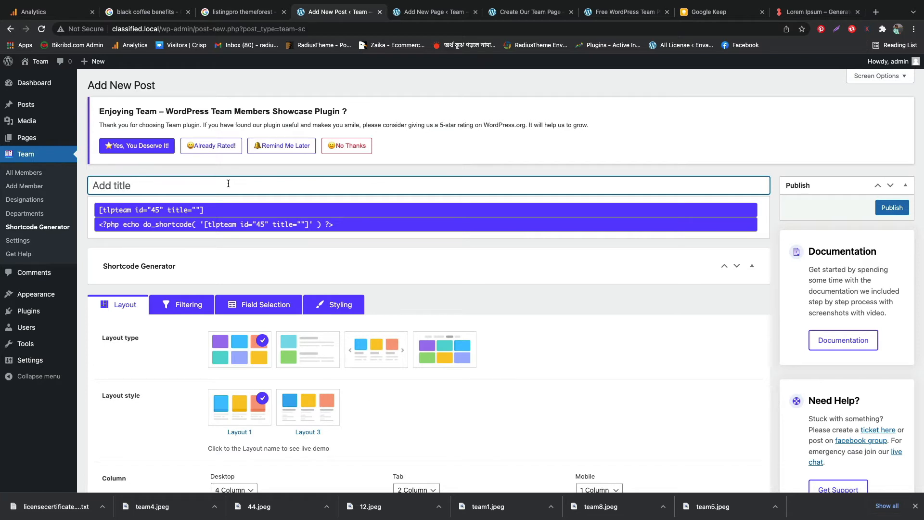
type("Team 2")
left_click(410, 288)
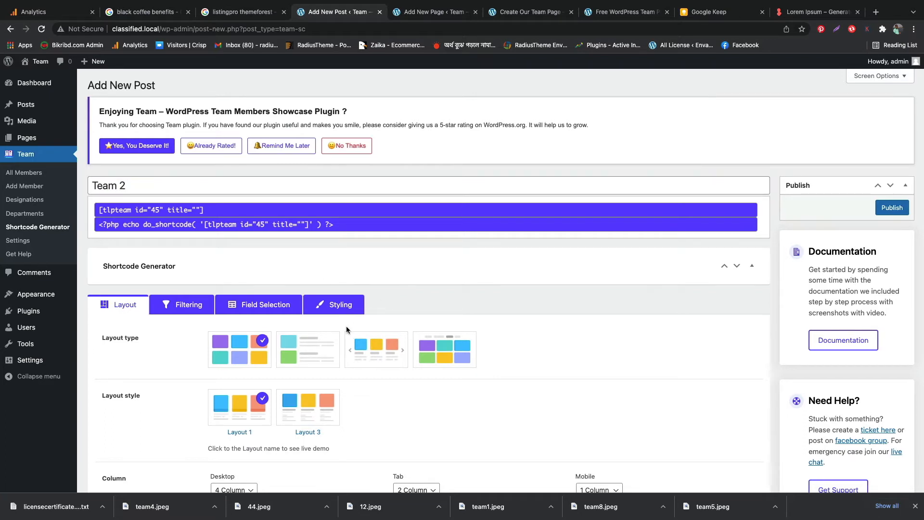
Try the list layout type for the Team 2 shortcode and look at its layout preview
scroll(346, 325, "down", 3)
left_click(310, 217)
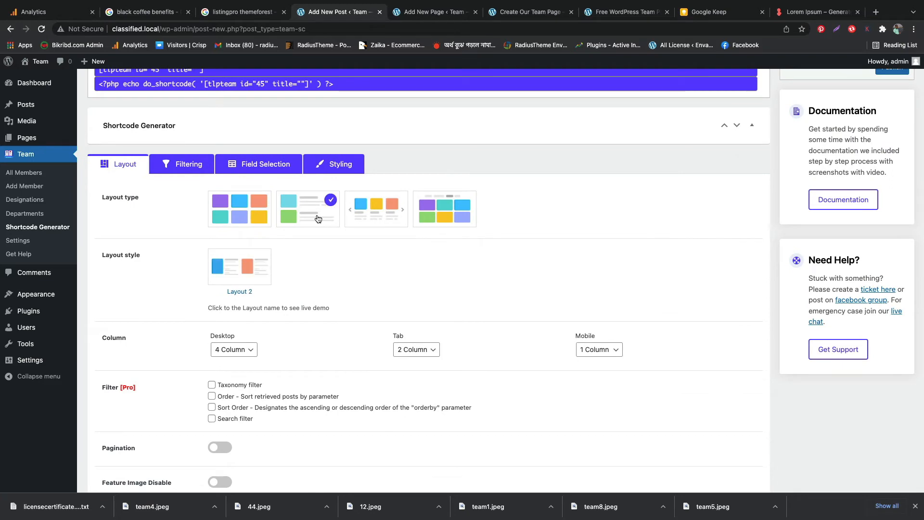
scroll(437, 295, "down", 10)
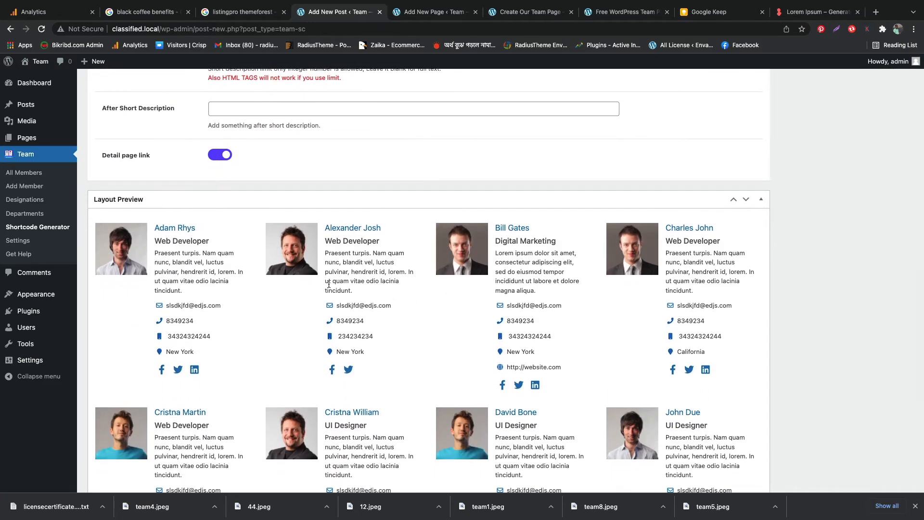
scroll(329, 284, "up", 15)
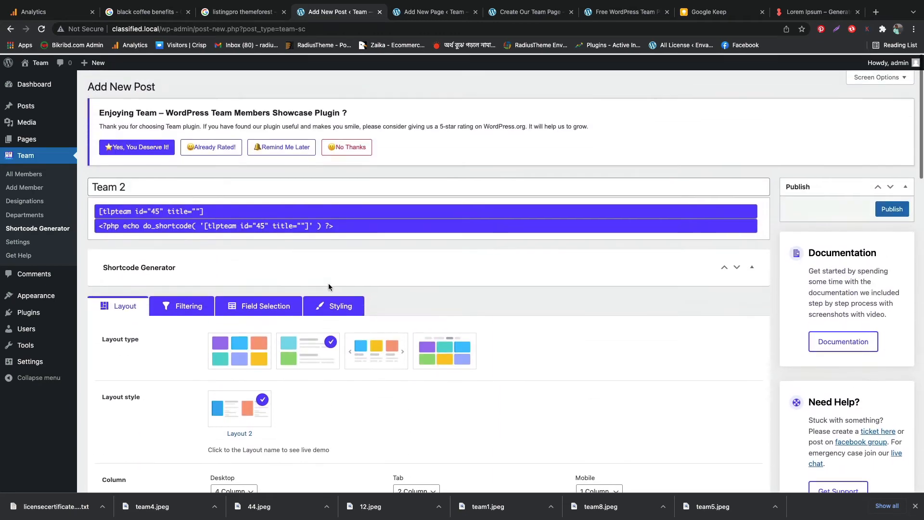
Set the Team 2 shortcode's layout type to carousel and check its layout preview
scroll(399, 289, "down", 3)
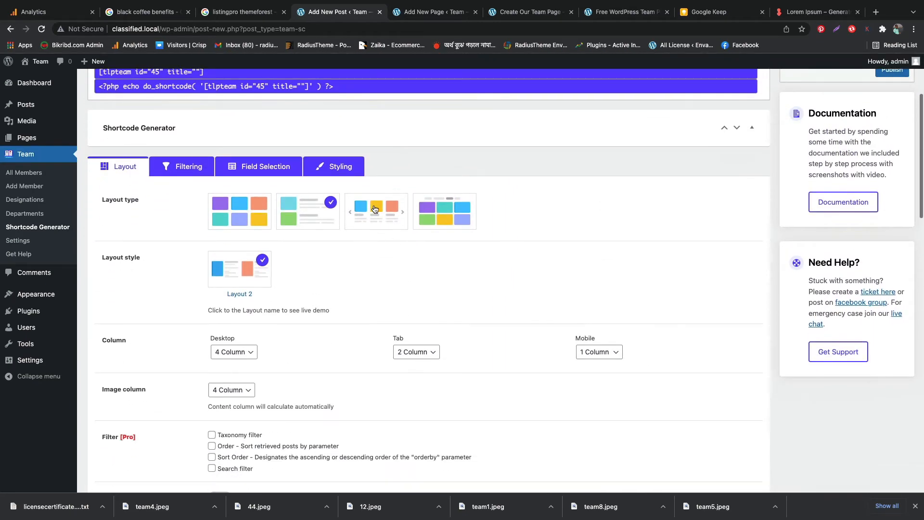
left_click(374, 209)
scroll(357, 283, "down", 4)
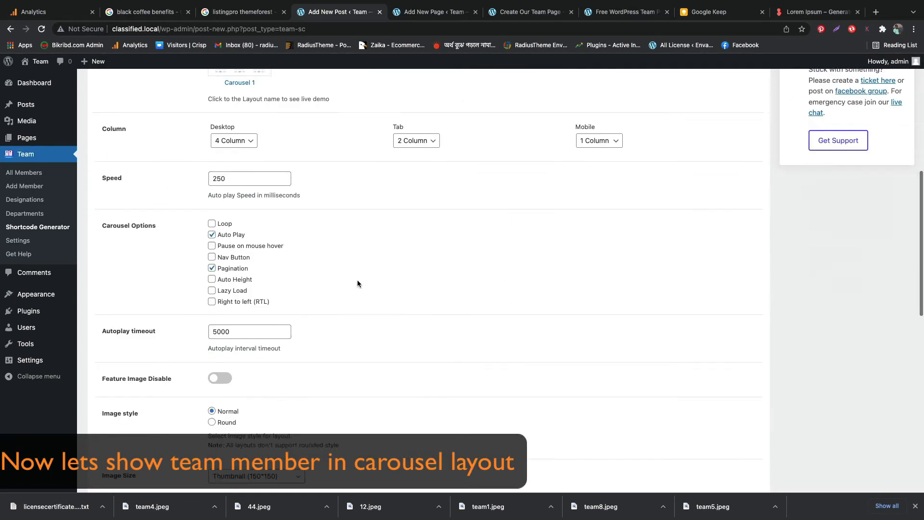
scroll(357, 283, "down", 10)
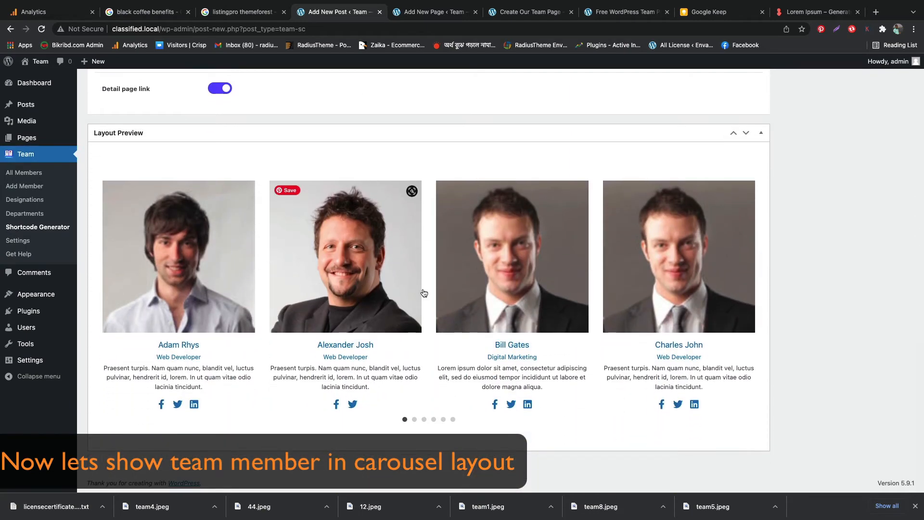
scroll(343, 289, "up", 10)
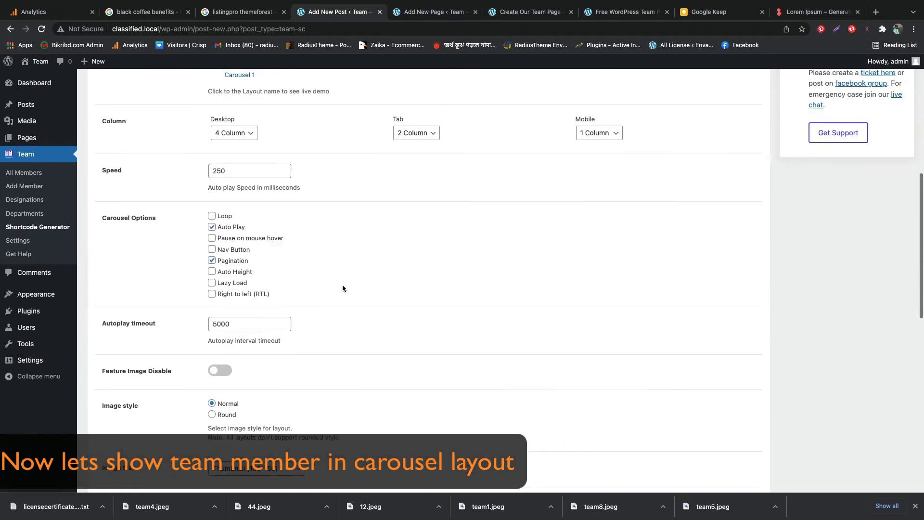
Publish the Team 2 shortcode with the existing carousel options and copy its generated shortcode
scroll(342, 289, "up", 5)
scroll(343, 288, "down", 4)
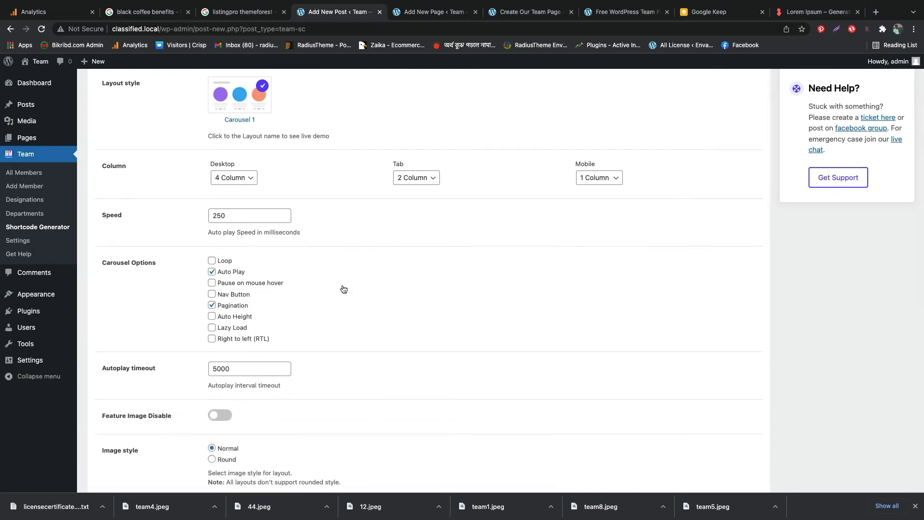
scroll(343, 289, "up", 6)
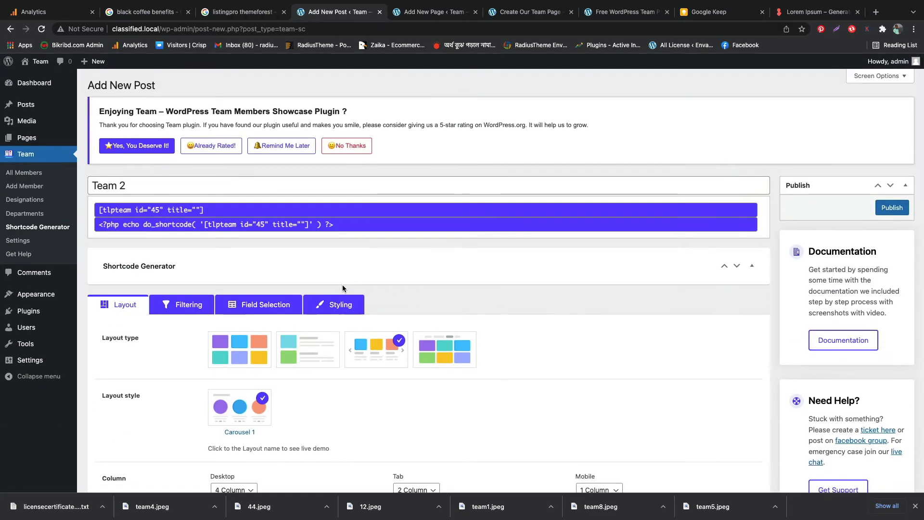
left_click(892, 209)
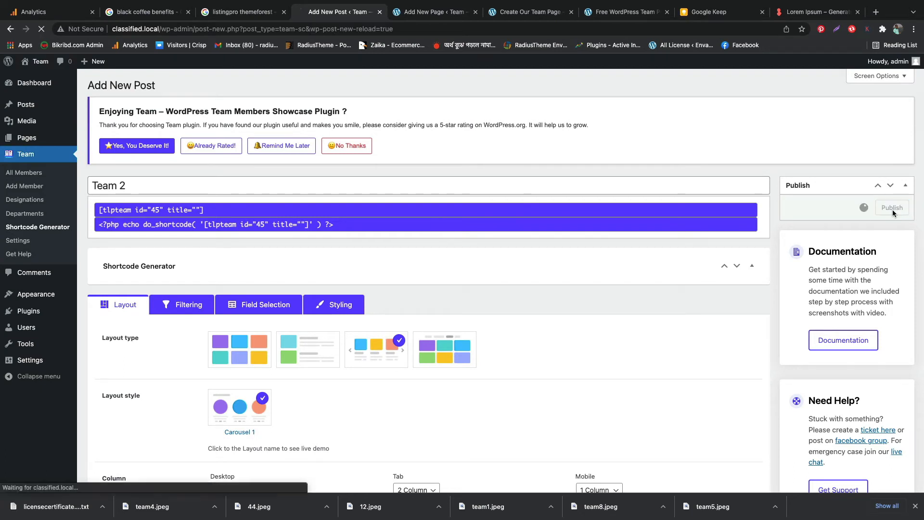
left_click(198, 236)
key("ctrl+c")
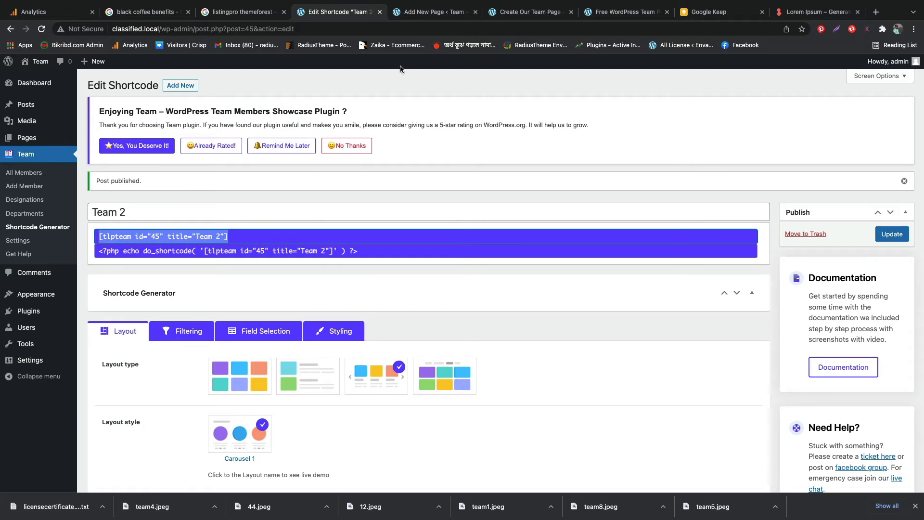
Add the paragraph "Team 2 Carrousel" below the existing shortcode block on the Create Our Team Page
left_click(428, 13)
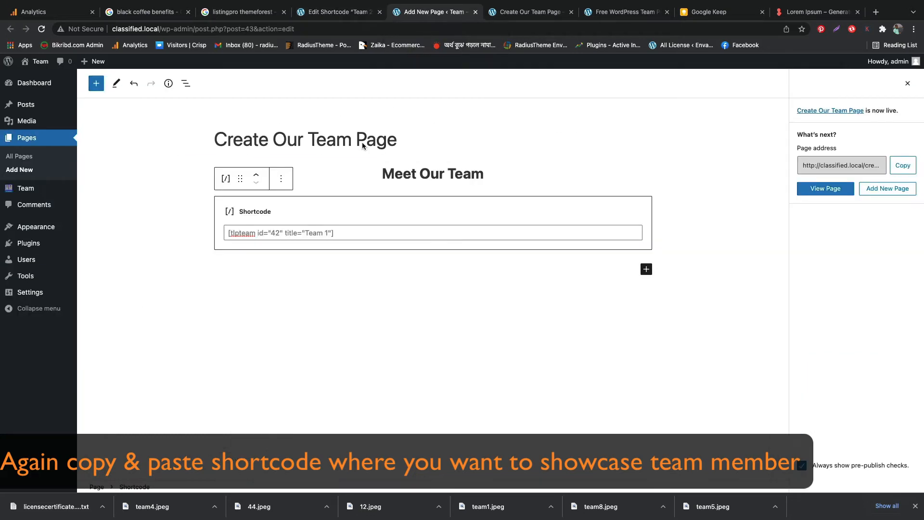
left_click(589, 271)
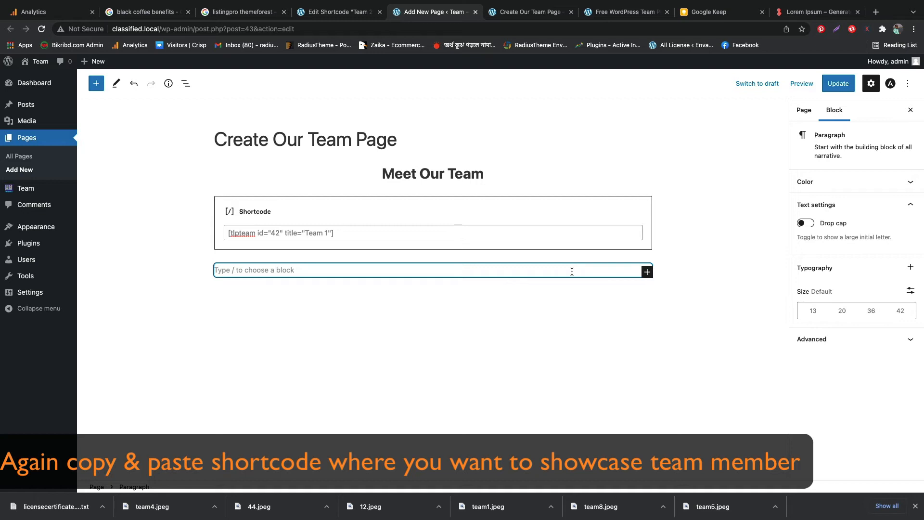
type("Team ")
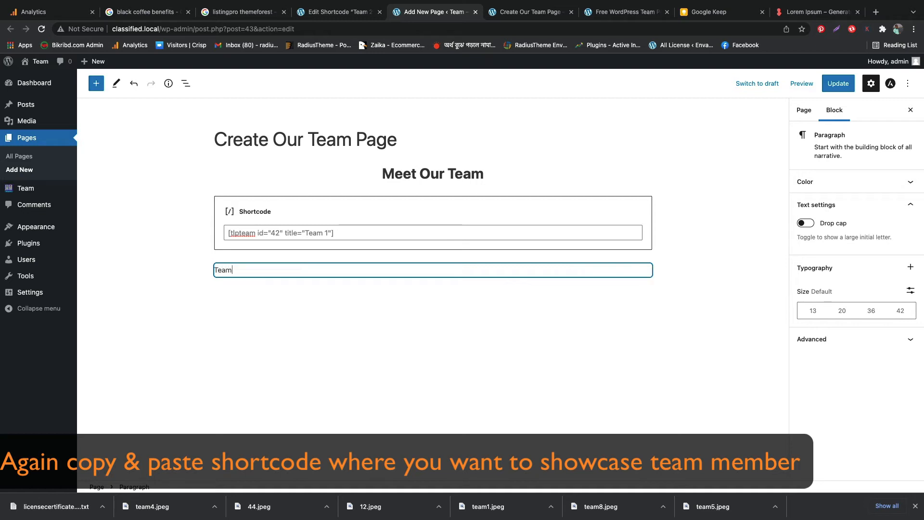
type("2 Carosel")
right_click(253, 270)
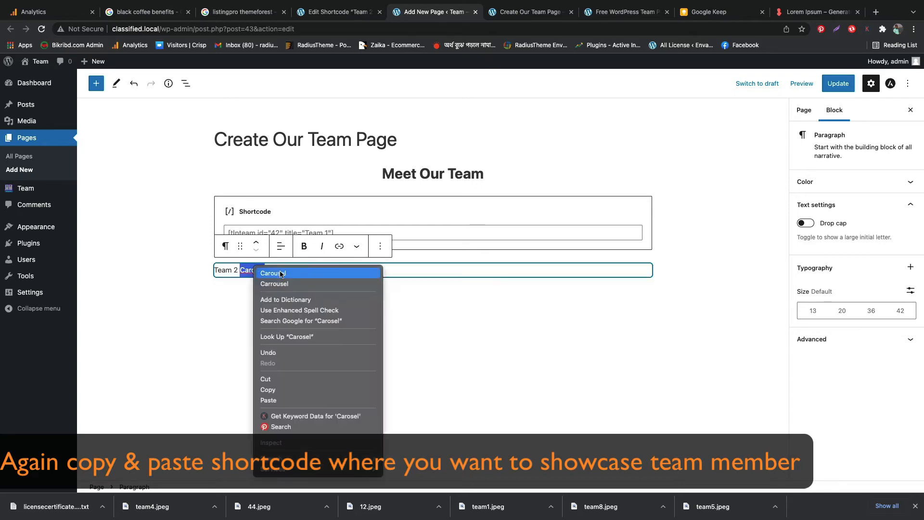
left_click(283, 283)
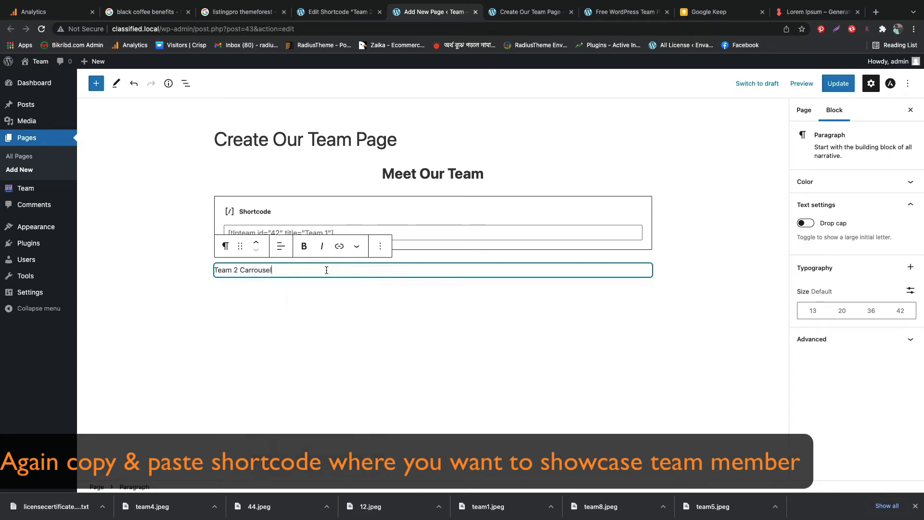
Transform the "Team 2 Carrousel" paragraph into a heading, make it bold and centre it
left_click(225, 246)
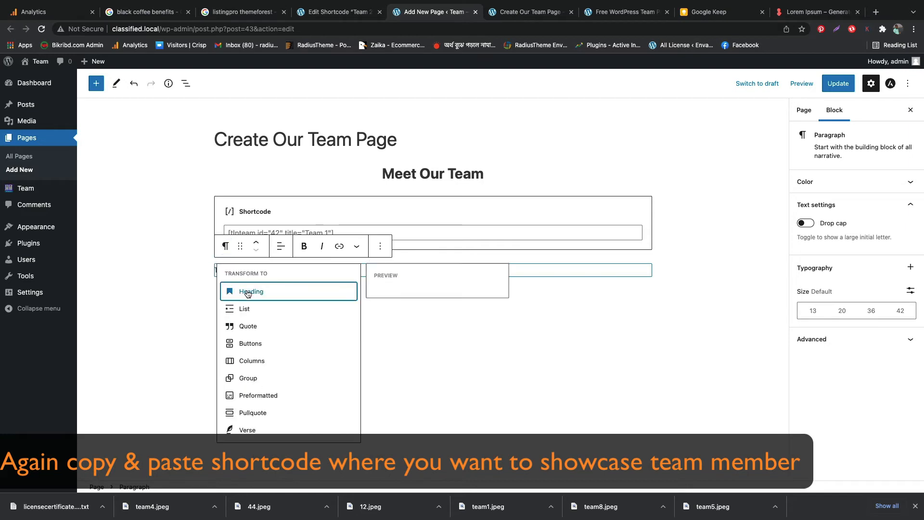
left_click(251, 292)
left_click_drag(333, 273, 214, 273)
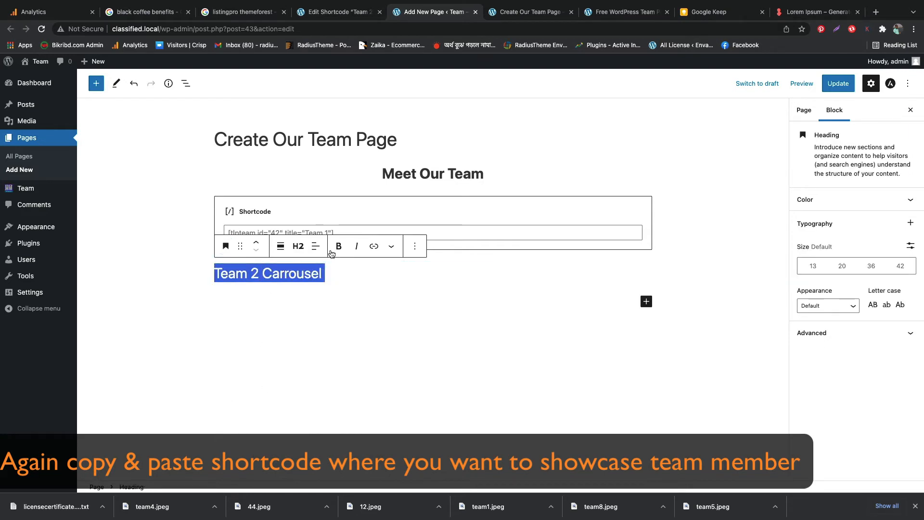
left_click(339, 247)
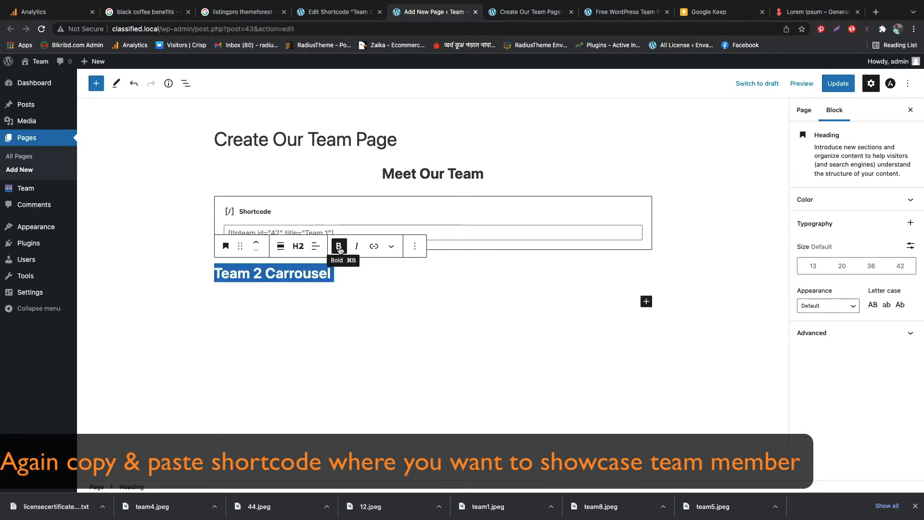
left_click(314, 246)
left_click(347, 294)
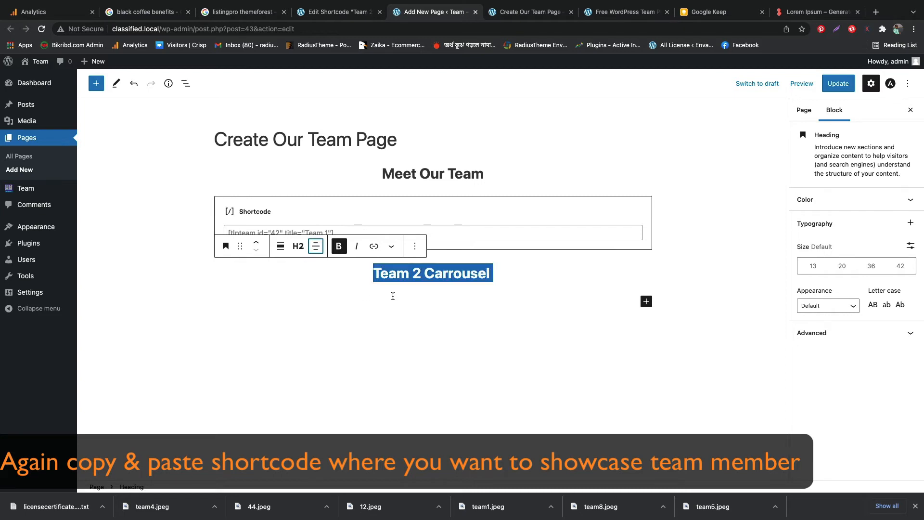
Insert a Shortcode block below the "Team 2 Carrousel" heading with [tlpteam id="45" title="Team 2"] and update the page
left_click(580, 307)
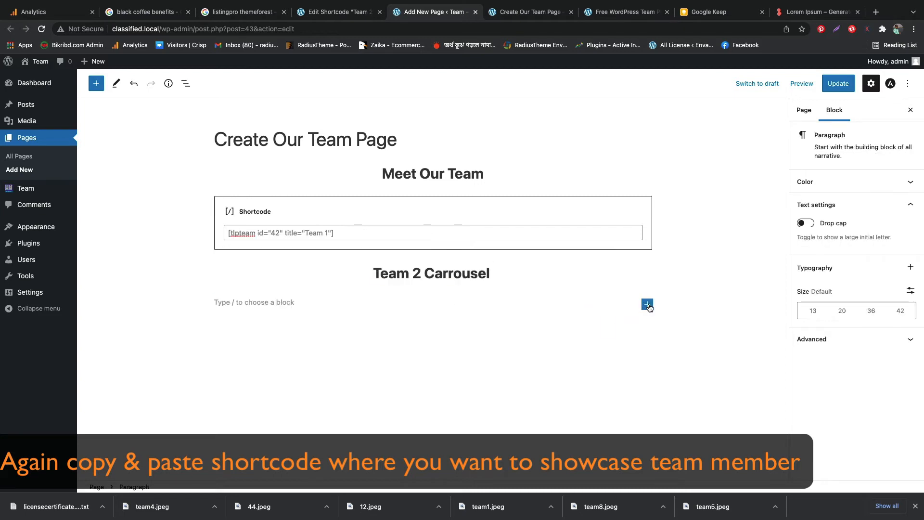
left_click(647, 304)
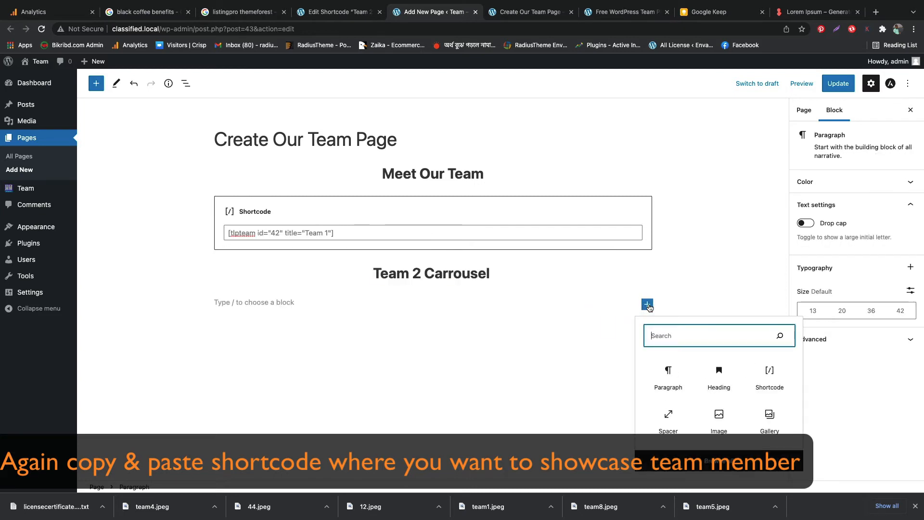
left_click(772, 371)
right_click(511, 331)
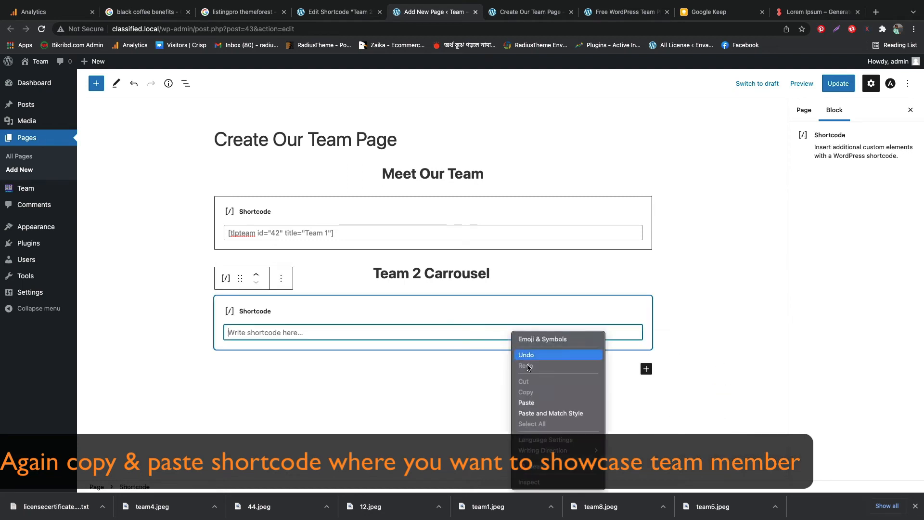
left_click(528, 402)
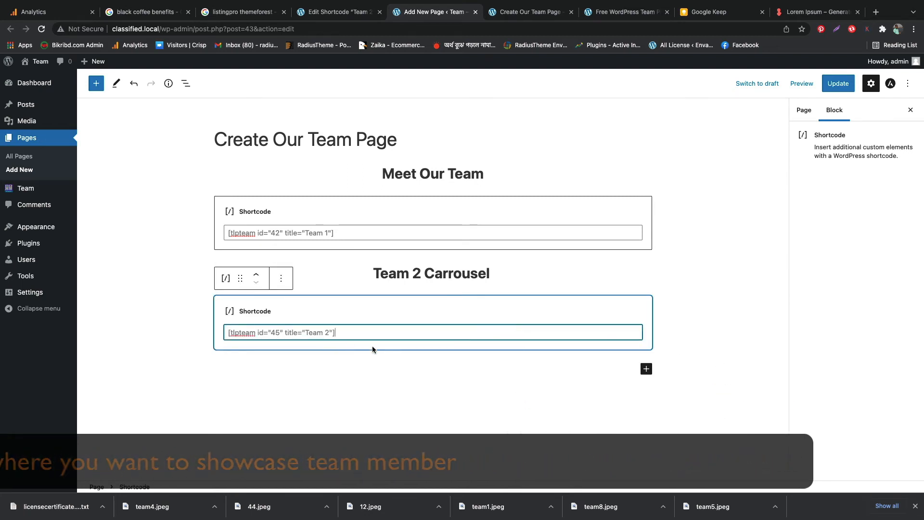
left_click(838, 84)
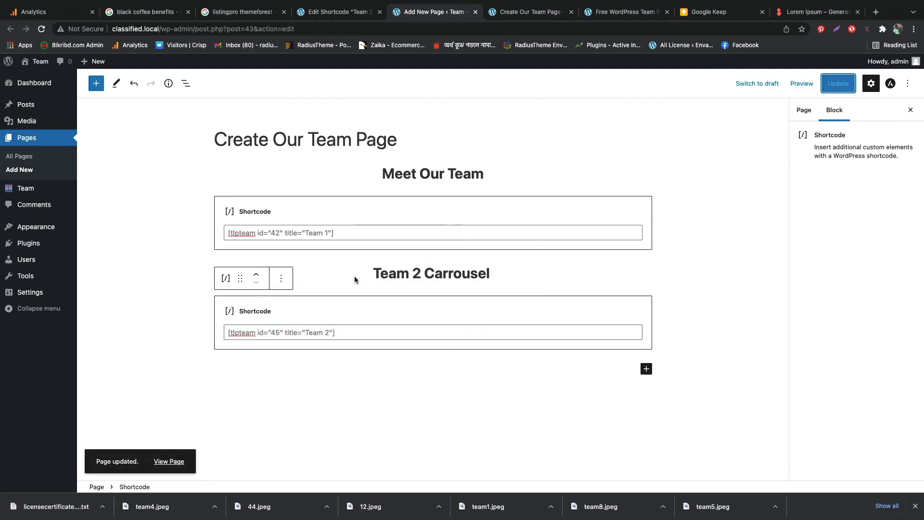
View the updated team page and go through several slides of the carousel under "Team 2 Carrousel"
left_click(519, 19)
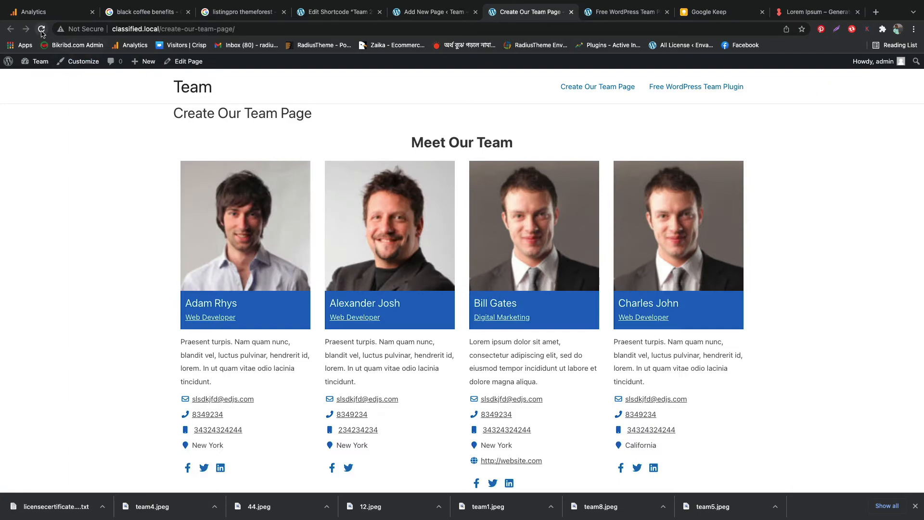
scroll(142, 246, "down", 13)
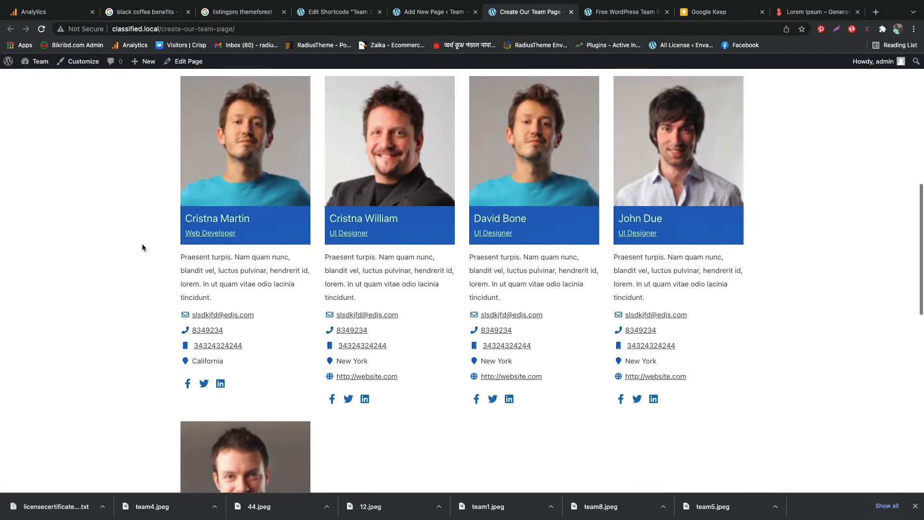
scroll(143, 247, "down", 5)
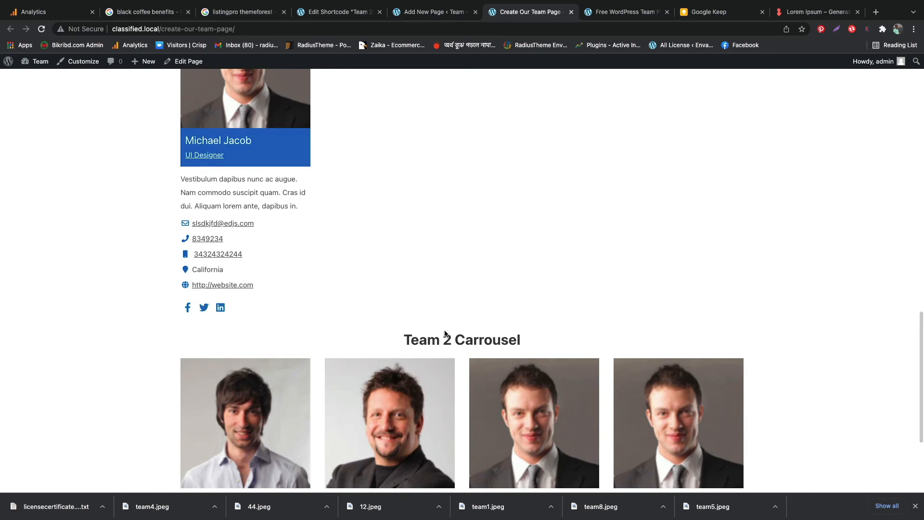
triple_click(442, 336)
left_click(443, 335)
scroll(443, 336, "down", 3)
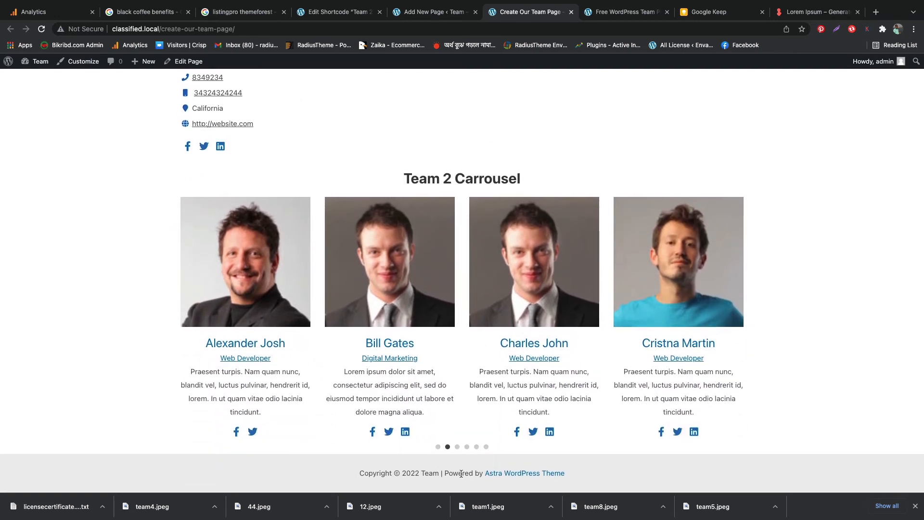
left_click(458, 447)
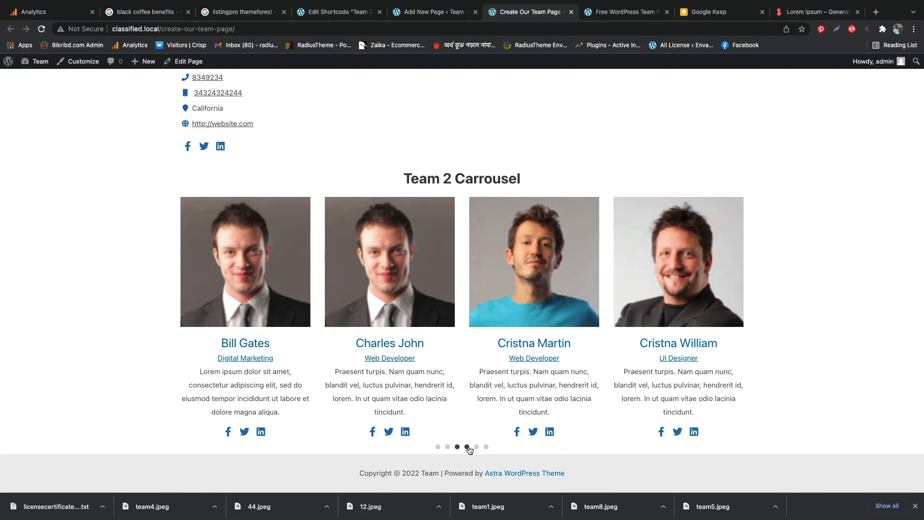
left_click(467, 447)
left_click(477, 447)
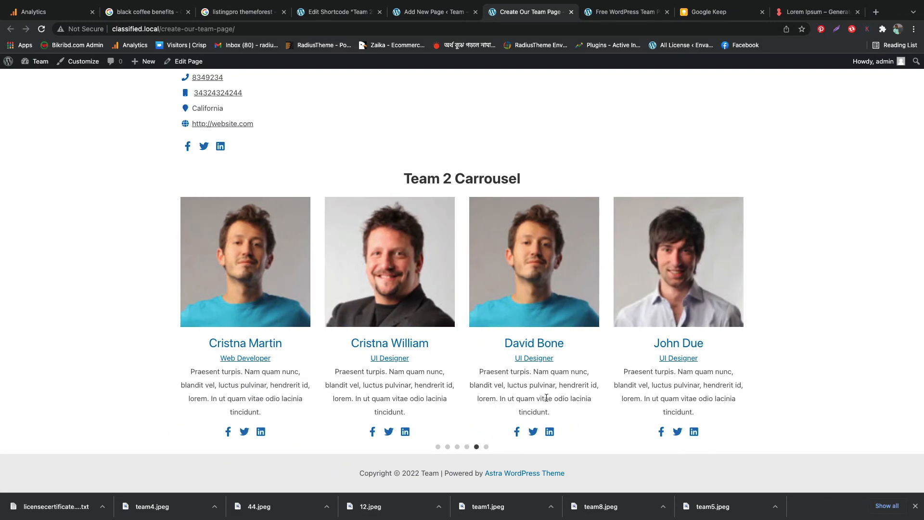
Create a new team shortcode titled "Team 3" and choose the isotope layout type
scroll(546, 397, "up", 8)
scroll(545, 396, "down", 7)
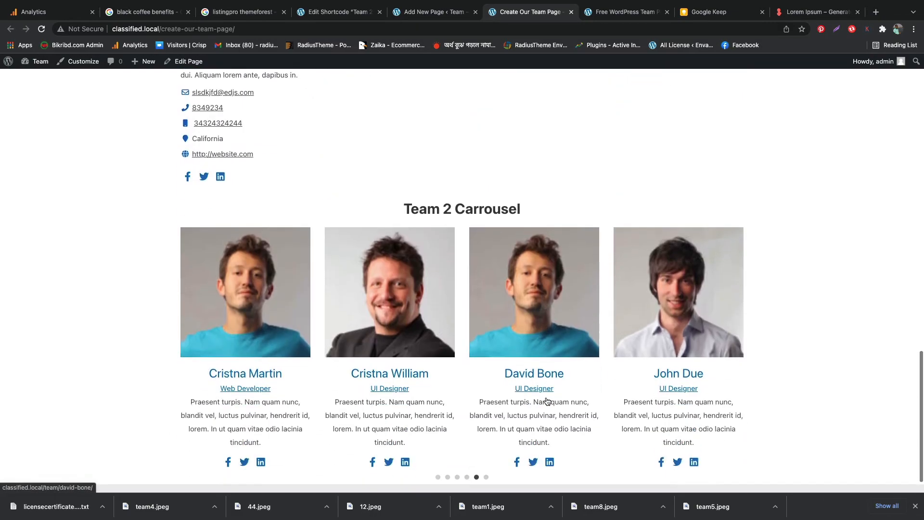
scroll(545, 396, "up", 10)
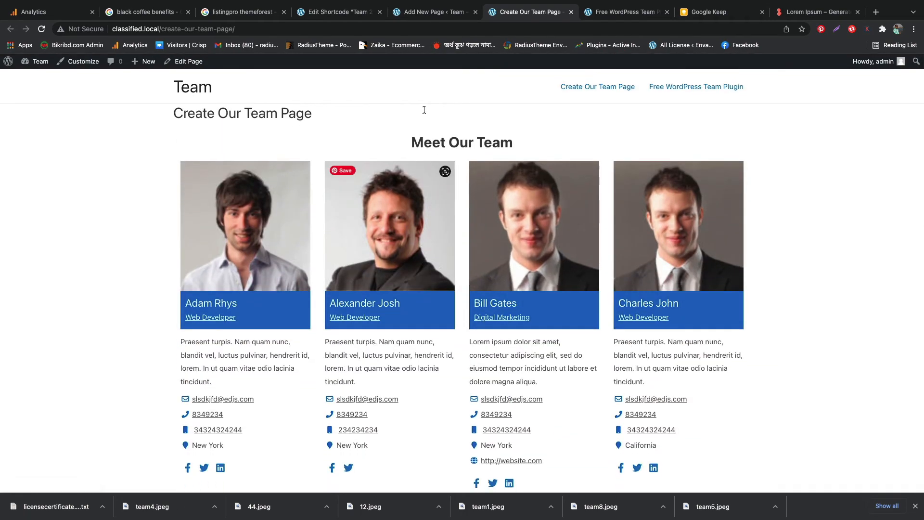
left_click(340, 16)
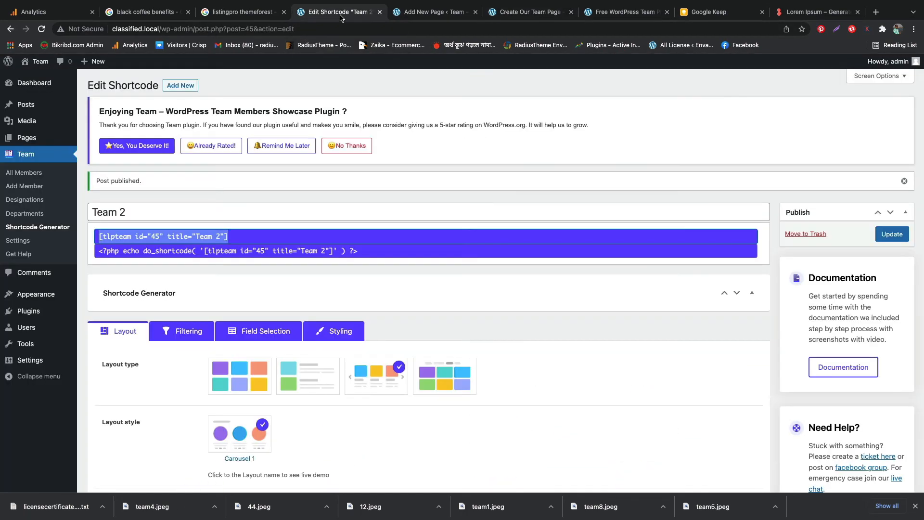
left_click(180, 86)
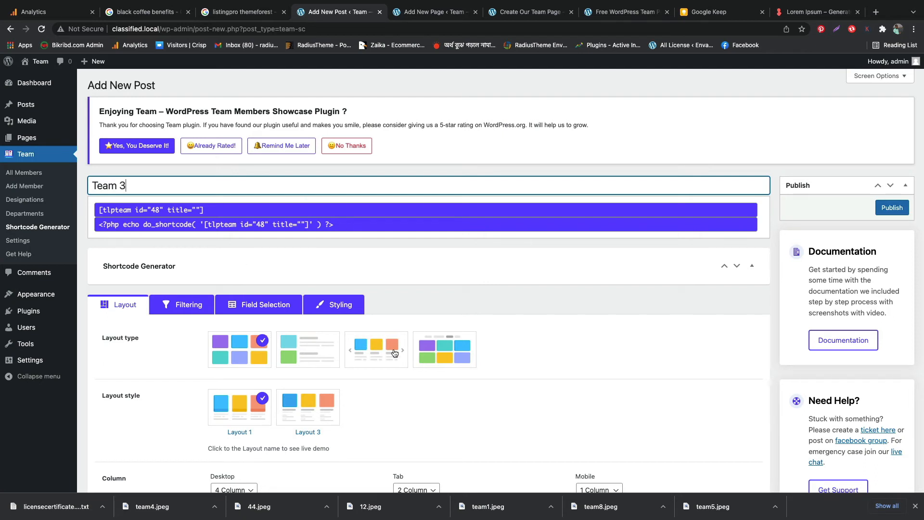
left_click(439, 354)
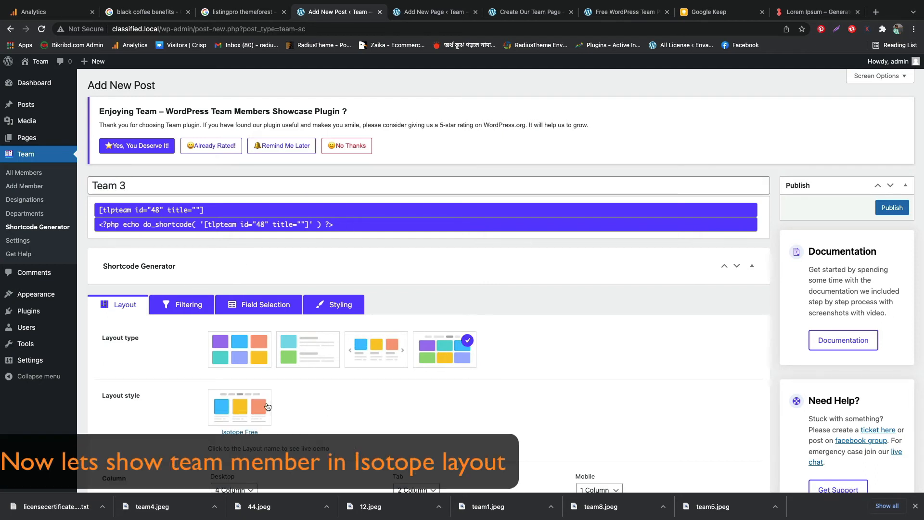
Use the Isotope Free layout style for the "Team 3" shortcode and publish it
scroll(304, 412, "down", 15)
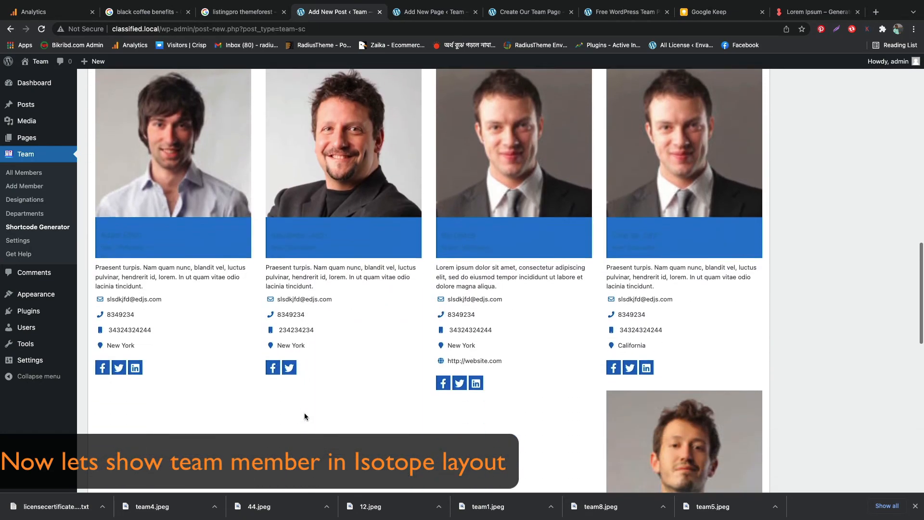
scroll(304, 417, "up", 4)
scroll(304, 416, "up", 10)
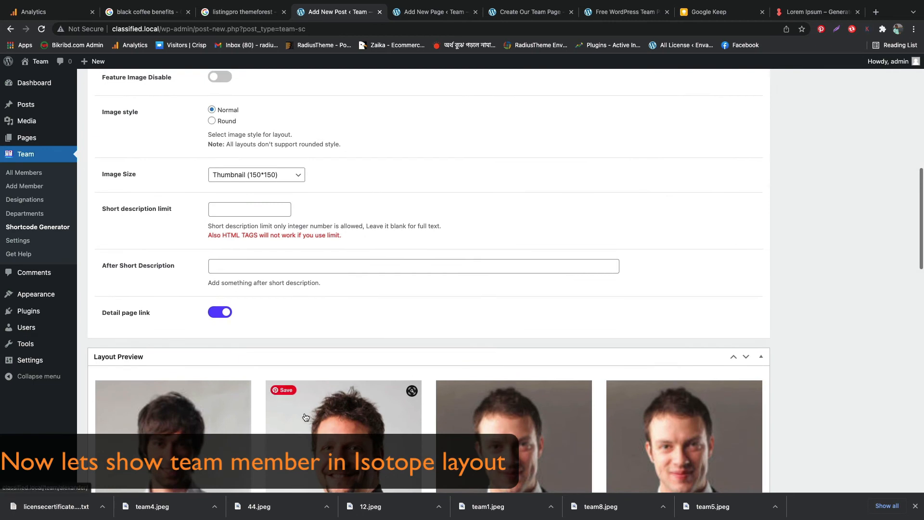
scroll(304, 416, "up", 1)
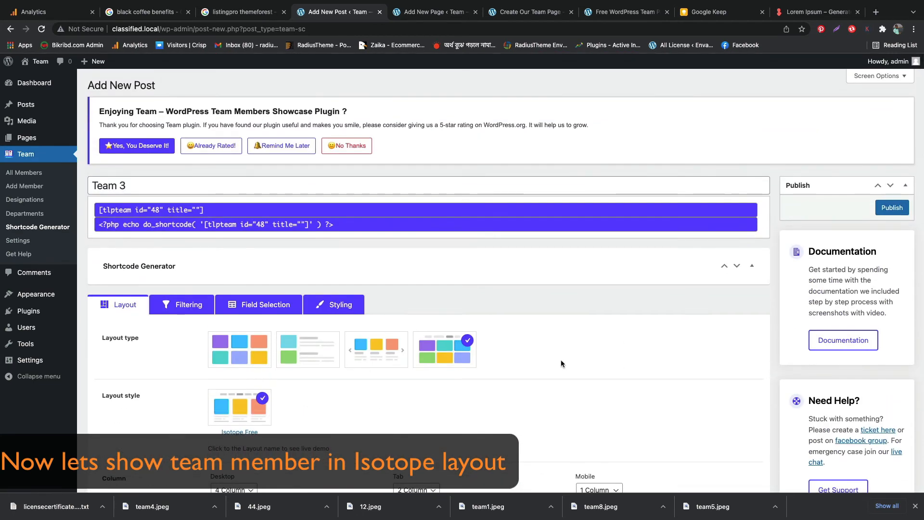
left_click(894, 208)
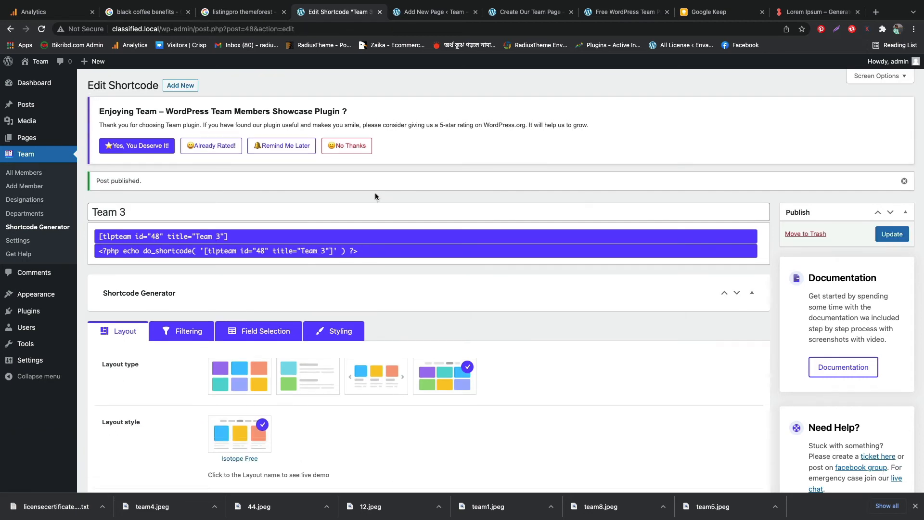
Copy the generated shortcode [tlpteam id="48" title="Team 3"]
left_click(153, 233)
left_click(152, 233)
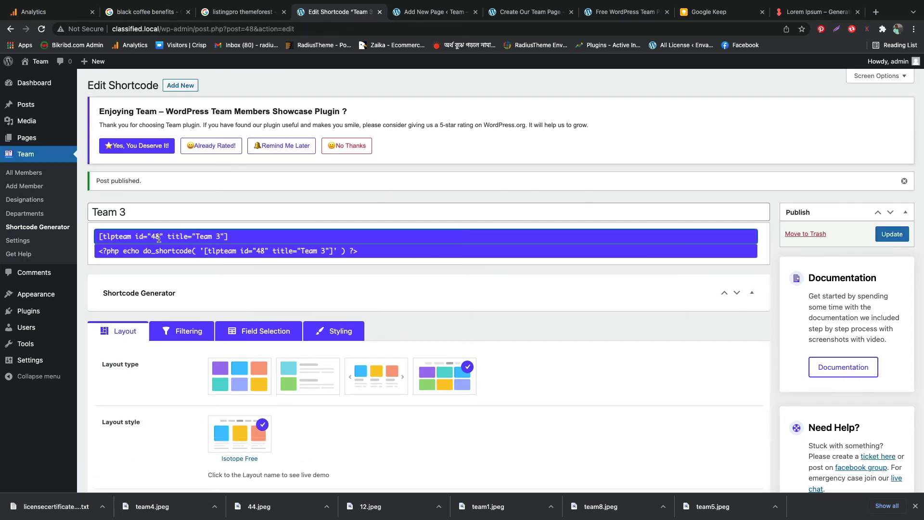
left_click(219, 234)
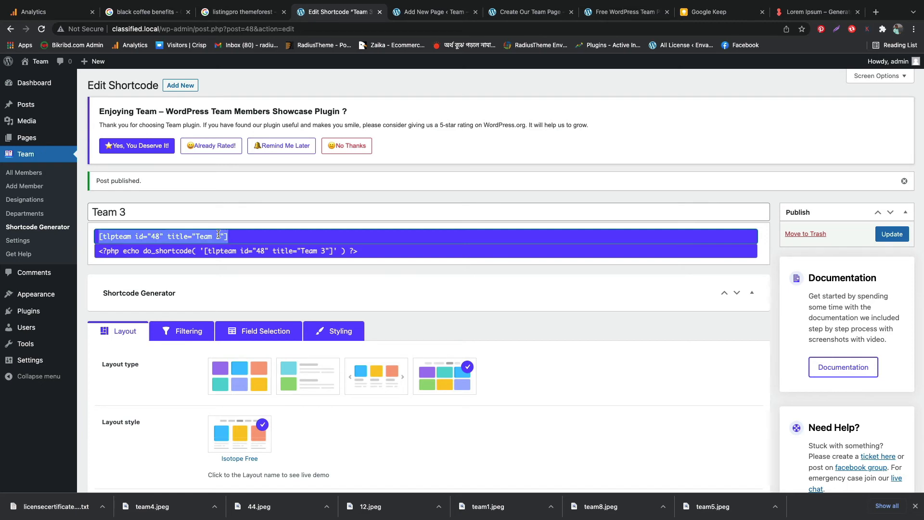
right_click(219, 234)
left_click(226, 256)
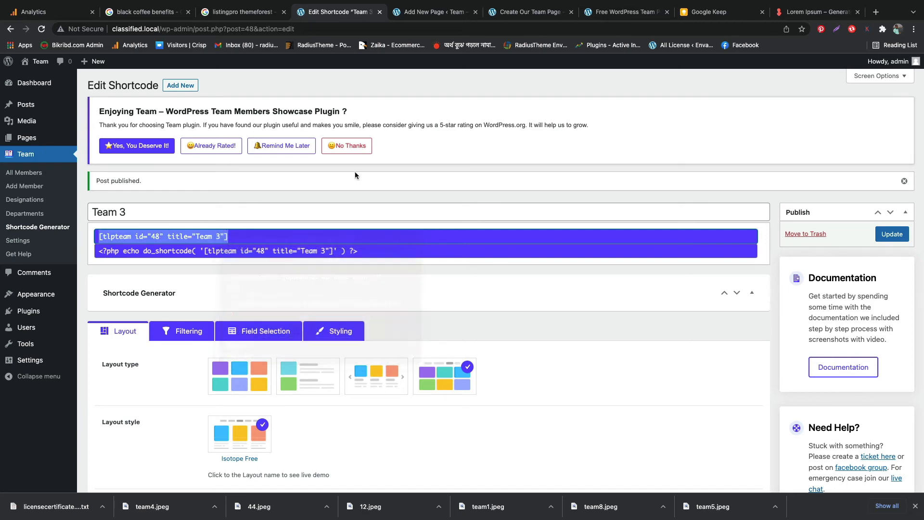
Add the text "Team 3 Isotope" below the Team 2 shortcode block on the Create Our Team Page and transform it into a heading
left_click(417, 13)
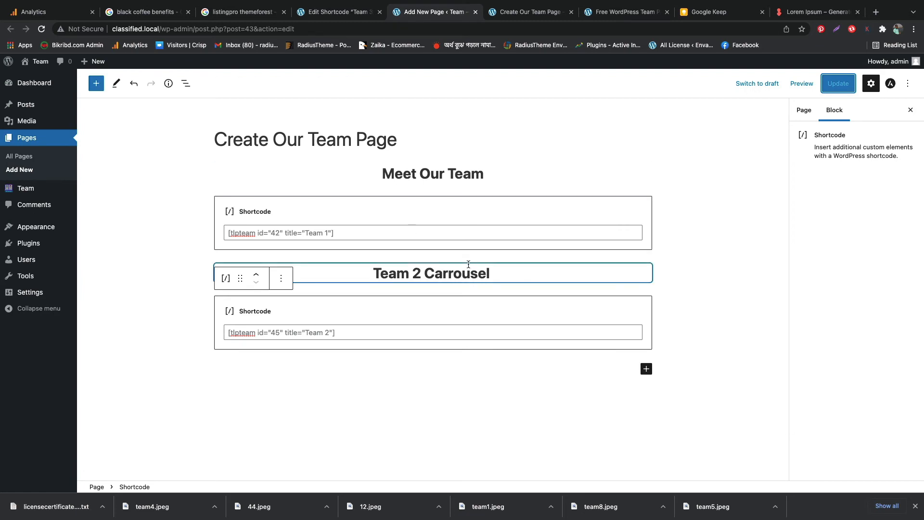
left_click(499, 370)
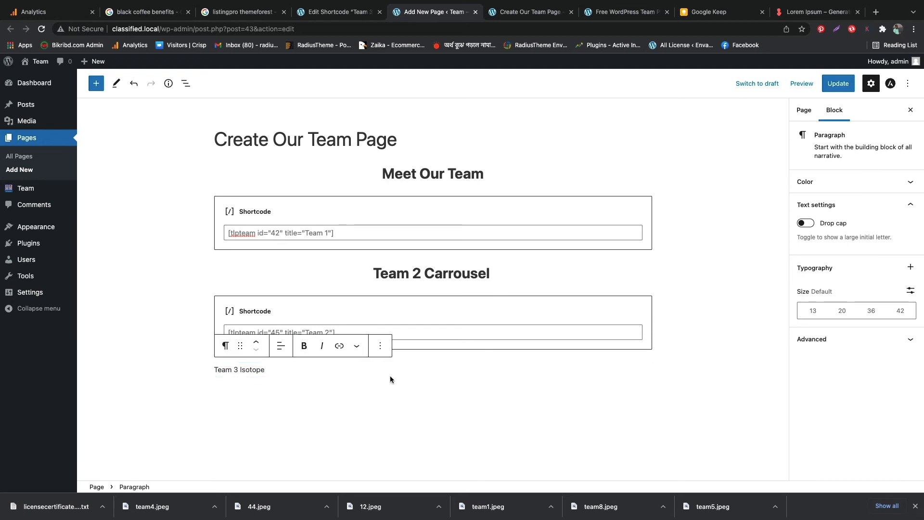
left_click(225, 346)
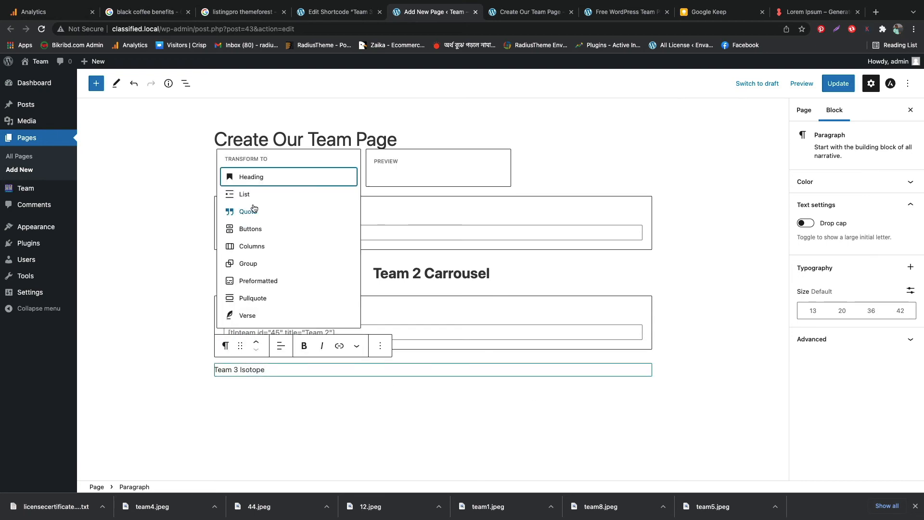
left_click(259, 178)
Make the "Team 3 Isotope" heading bold and centre it
double_click(298, 371)
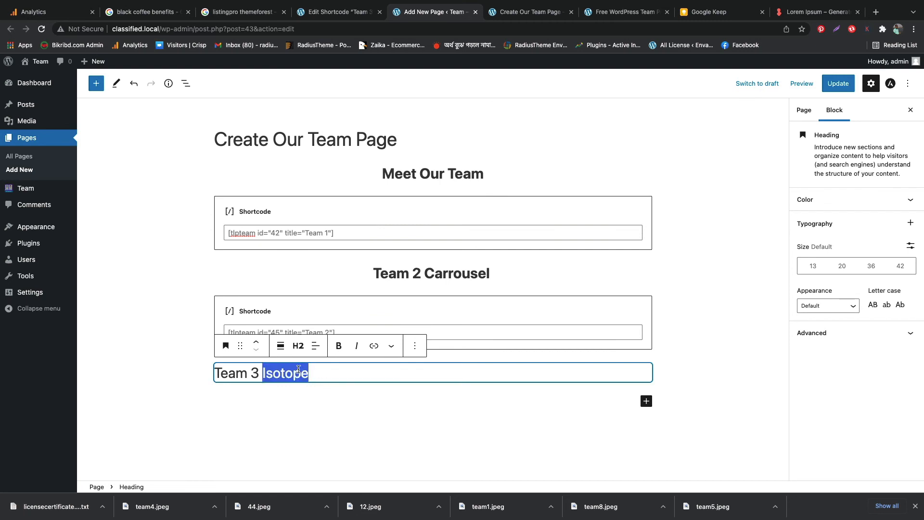
triple_click(299, 372)
left_click(339, 346)
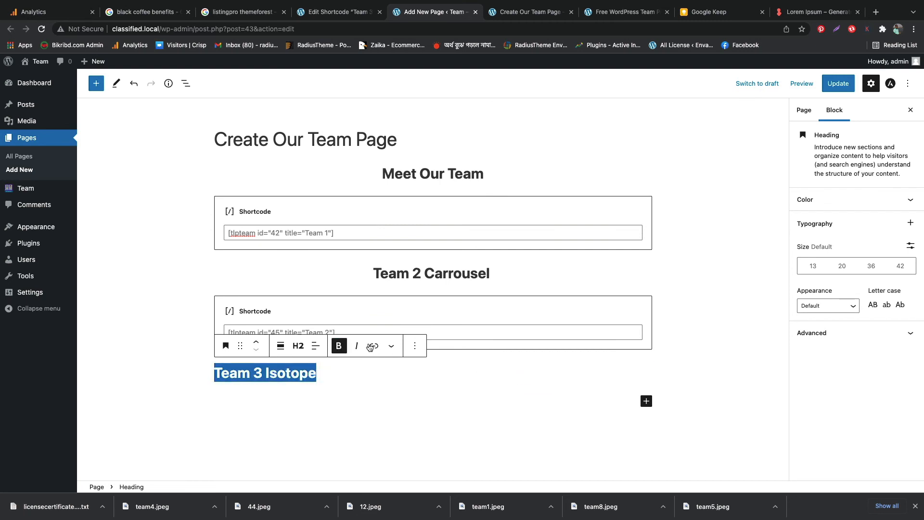
left_click(313, 348)
left_click(366, 393)
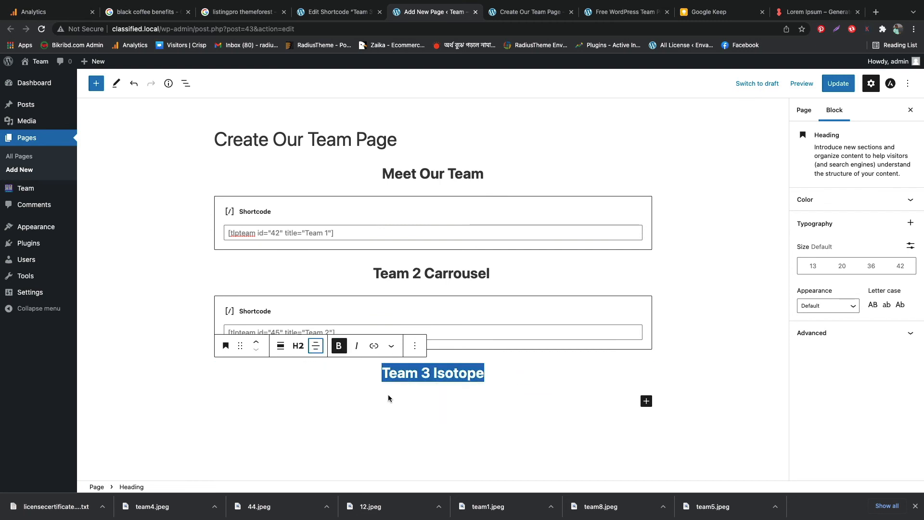
Insert a Shortcode block below the "Team 3 Isotope" heading with [tlpteam id="48" title="Team 3"] and update the page
left_click(646, 403)
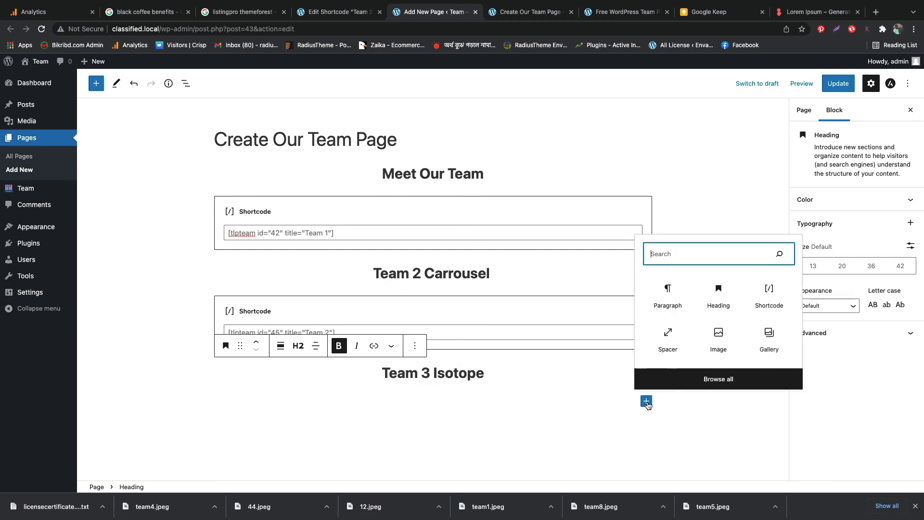
left_click(769, 305)
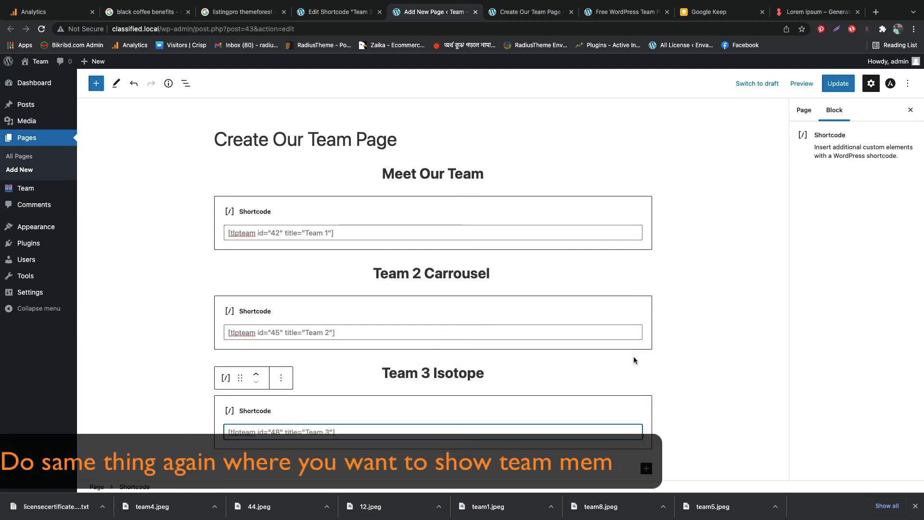
key("ctrl+v")
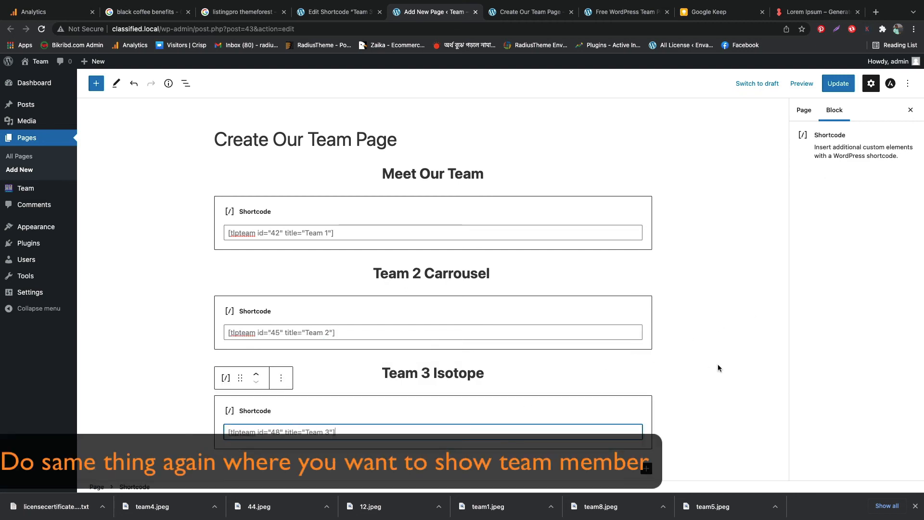
left_click(831, 90)
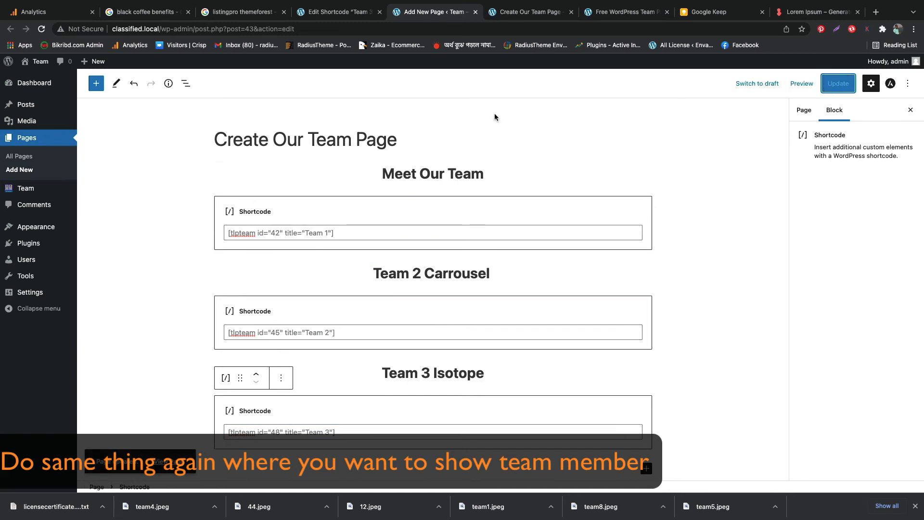
View the updated team page and try the Designer, Programmer, Marketing and Show all filters under "Team 3 Isotope"
left_click(525, 11)
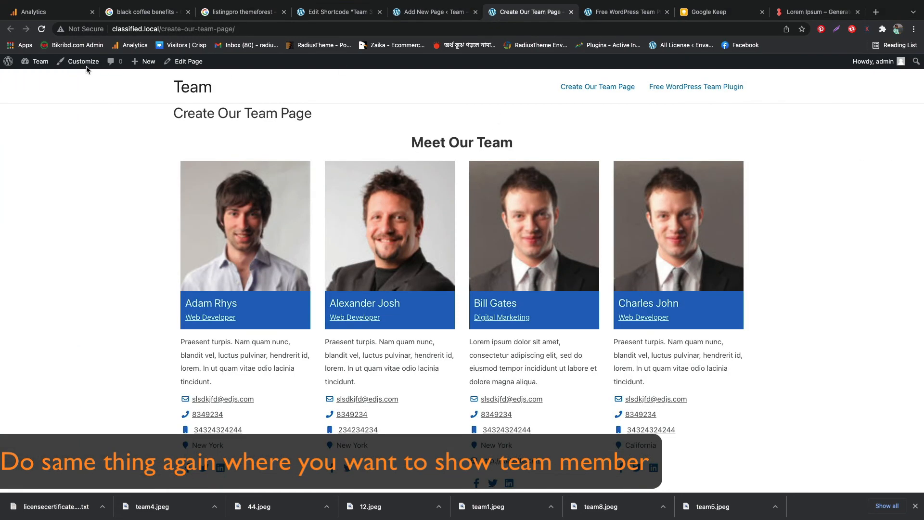
scroll(92, 258, "down", 10)
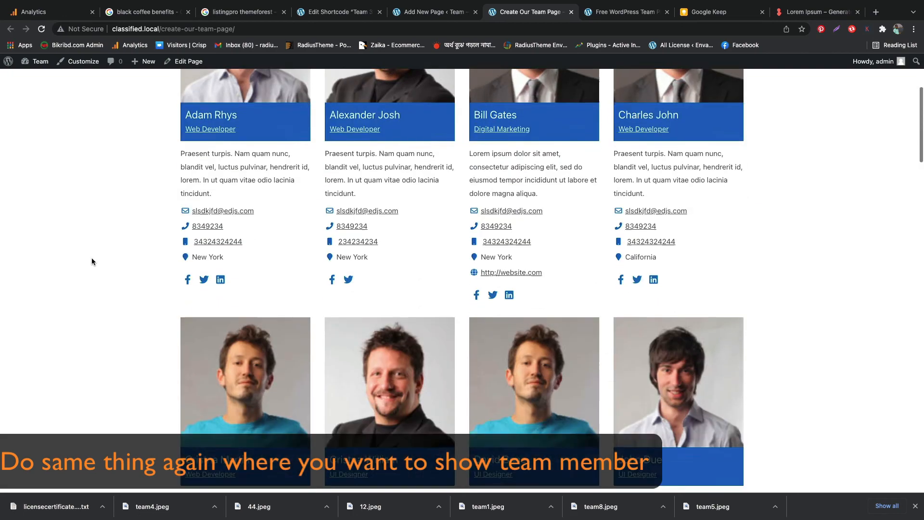
scroll(92, 258, "down", 12)
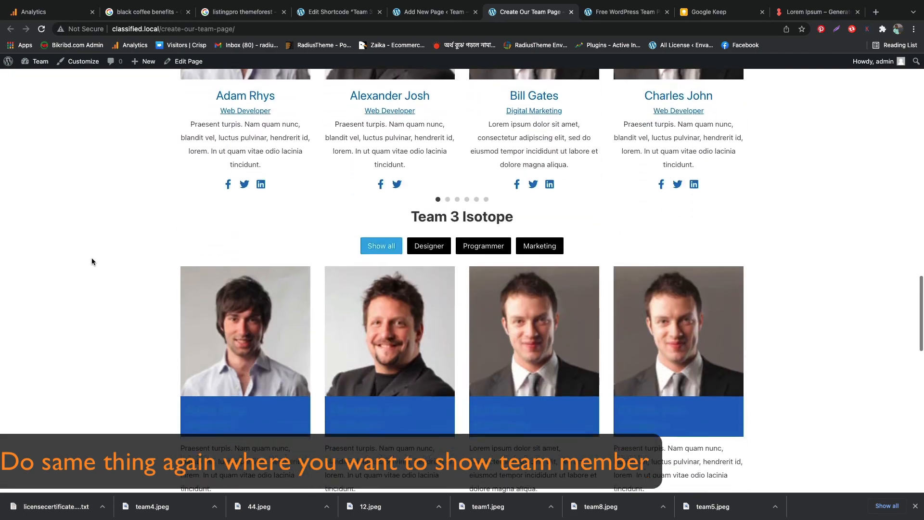
left_click_drag(412, 189, 533, 186)
left_click(533, 186)
left_click(432, 219)
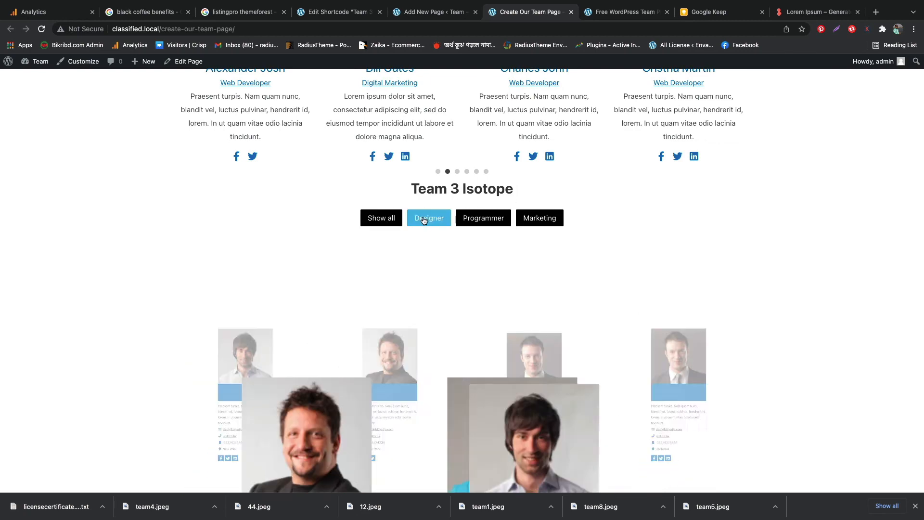
left_click(474, 220)
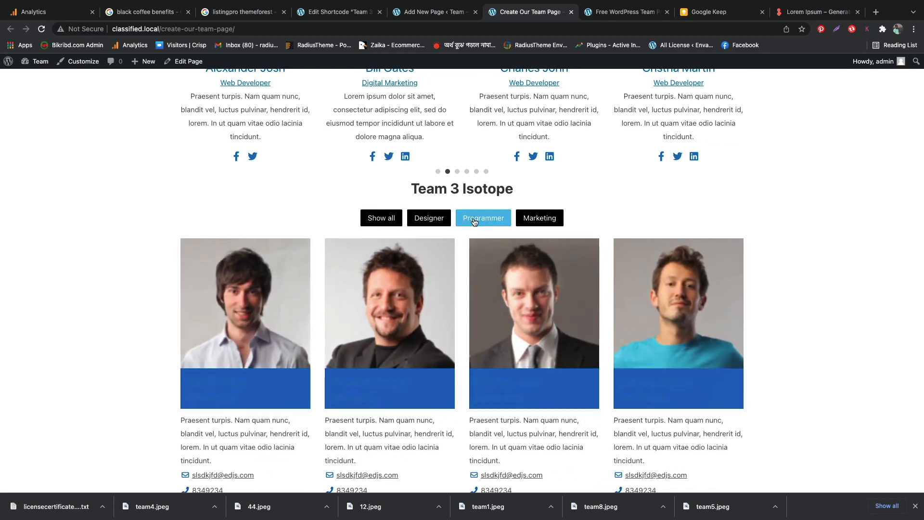
left_click(539, 218)
left_click(380, 220)
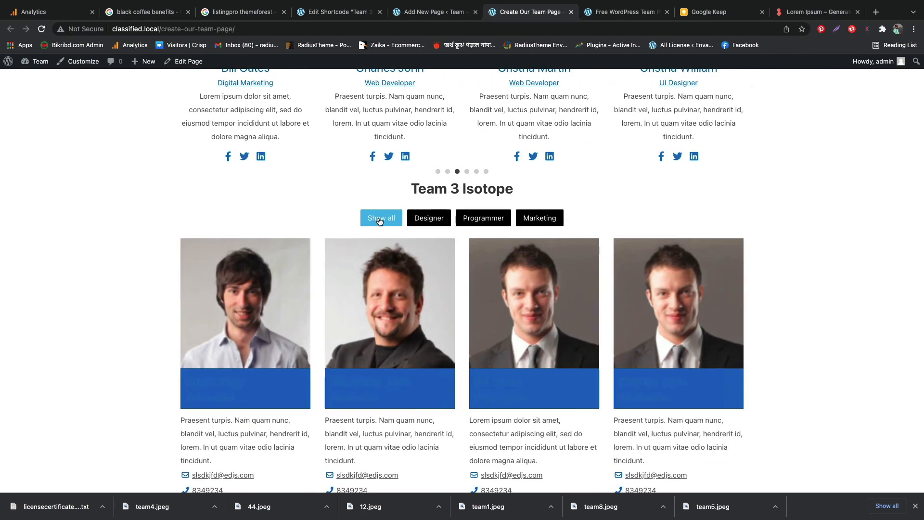
scroll(409, 240, "down", 15)
scroll(427, 260, "up", 15)
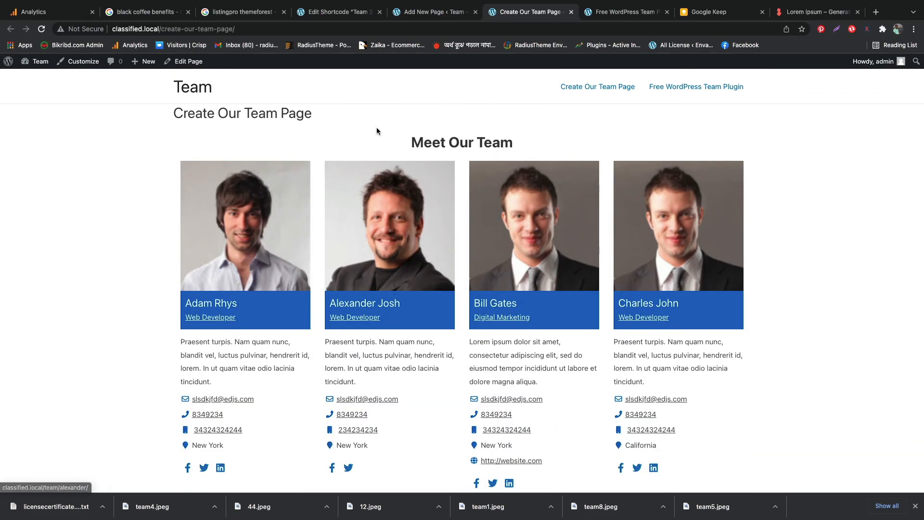
Return to the page editor and insert a 100 px spacer between the Team 1 shortcode block and the "Team 2 Carrousel" heading
left_click(427, 14)
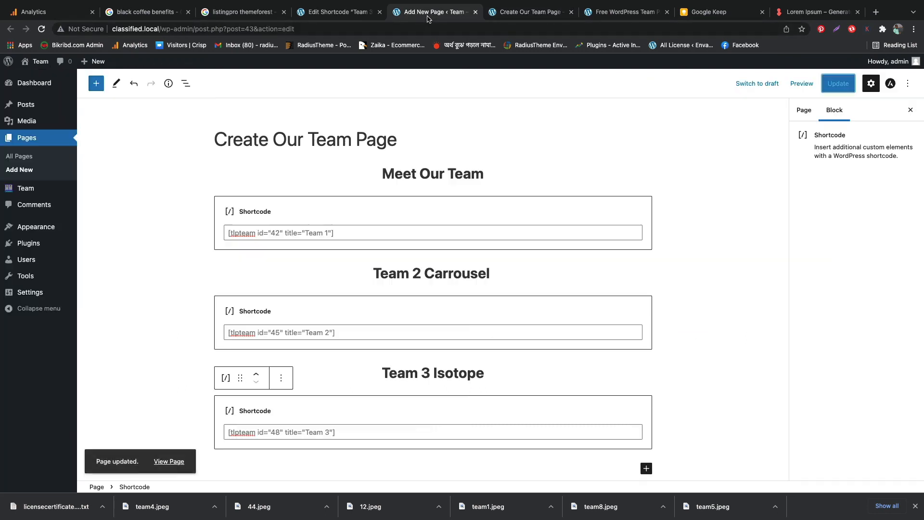
left_click(433, 257)
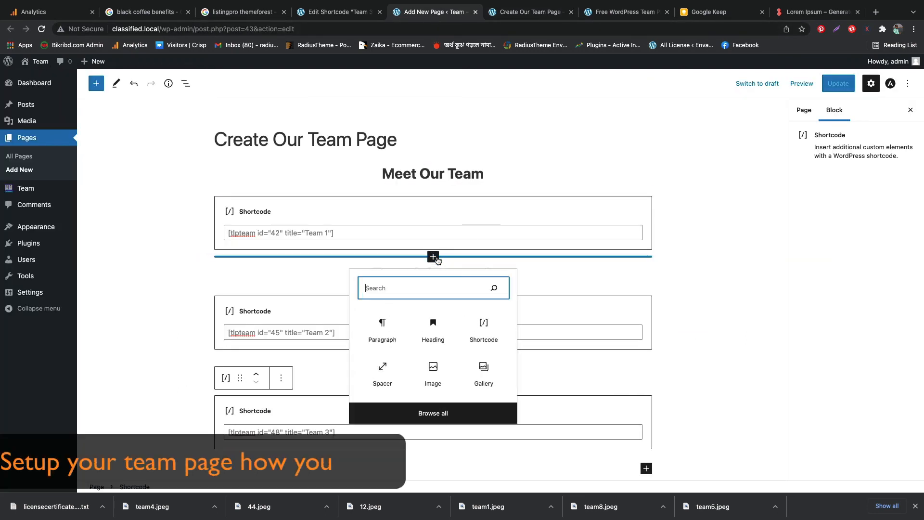
left_click(383, 366)
scroll(470, 324, "down", 3)
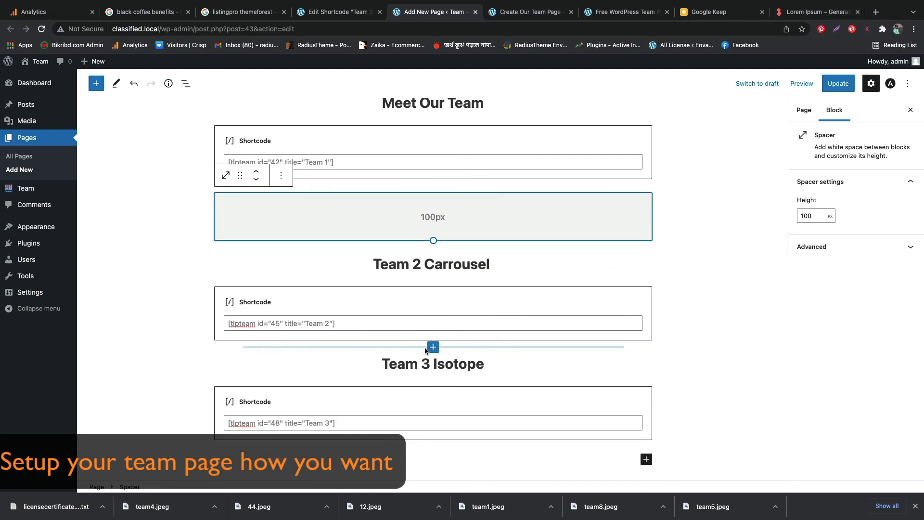
Insert a 100 px spacer between the Team 2 shortcode block and the "Team 3 Isotope" heading, and update the page
left_click(433, 347)
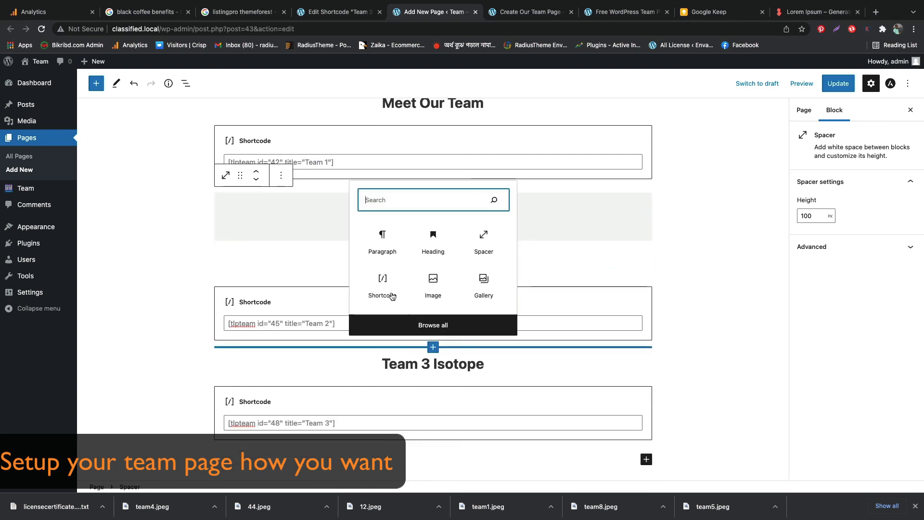
left_click(495, 251)
scroll(510, 293, "down", 3)
scroll(509, 296, "up", 5)
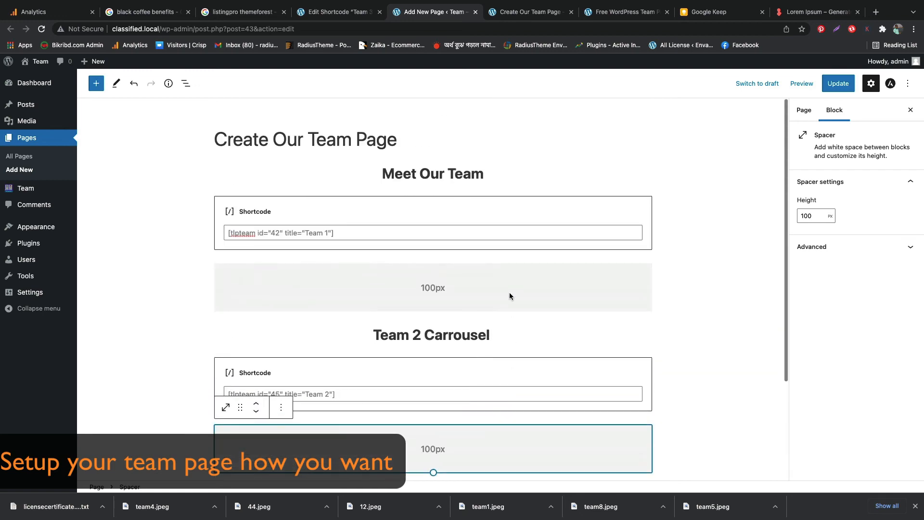
left_click(838, 83)
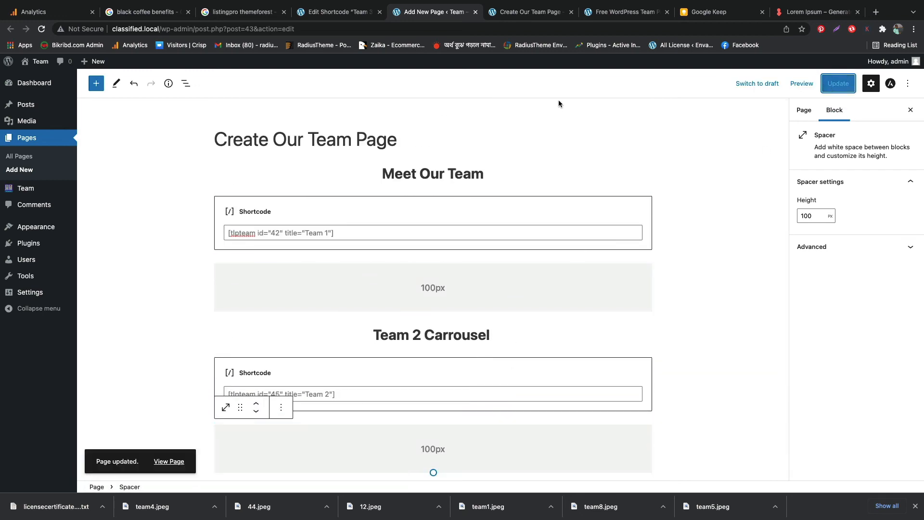
Reload the published team page and check the spacing between the grid, carousel and isotope sections
left_click(509, 11)
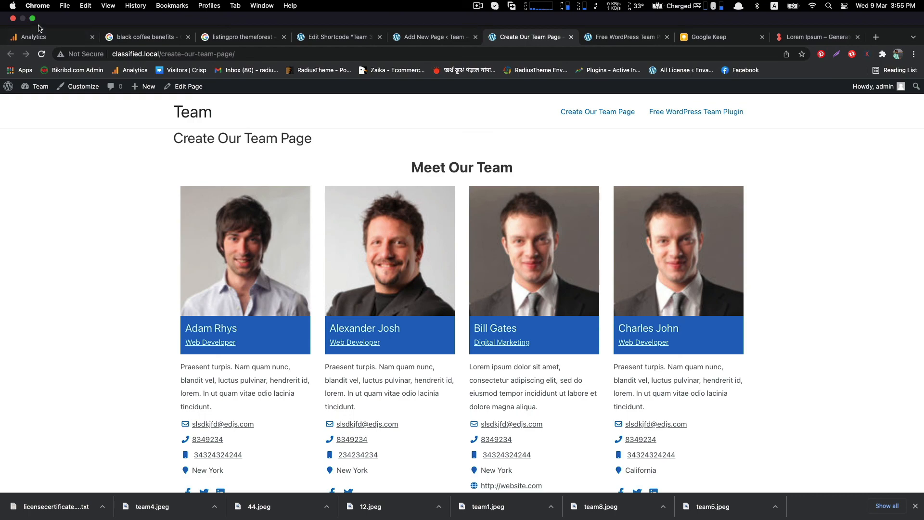
left_click(42, 56)
scroll(70, 220, "down", 10)
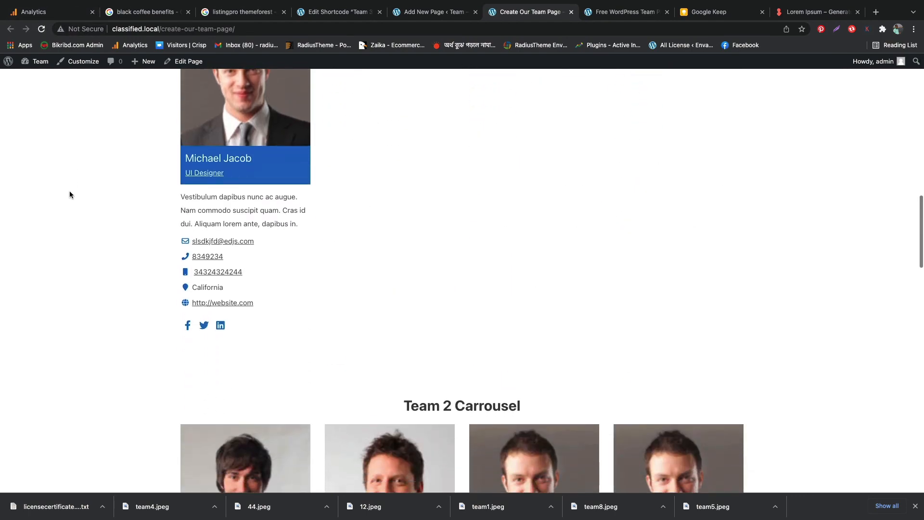
scroll(69, 194, "down", 4)
scroll(521, 210, "down", 4)
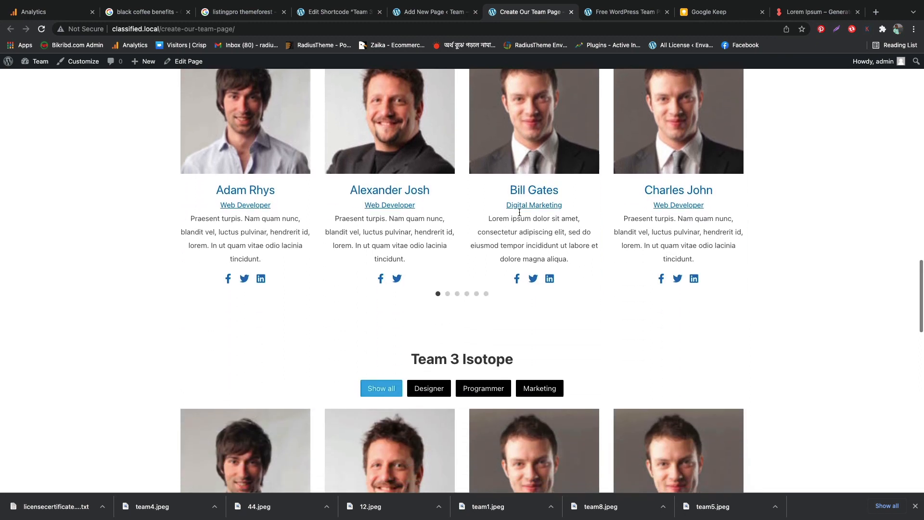
Browse the "Team 2 Carrousel" section through its third, fourth and fifth slides
scroll(501, 225, "up", 5)
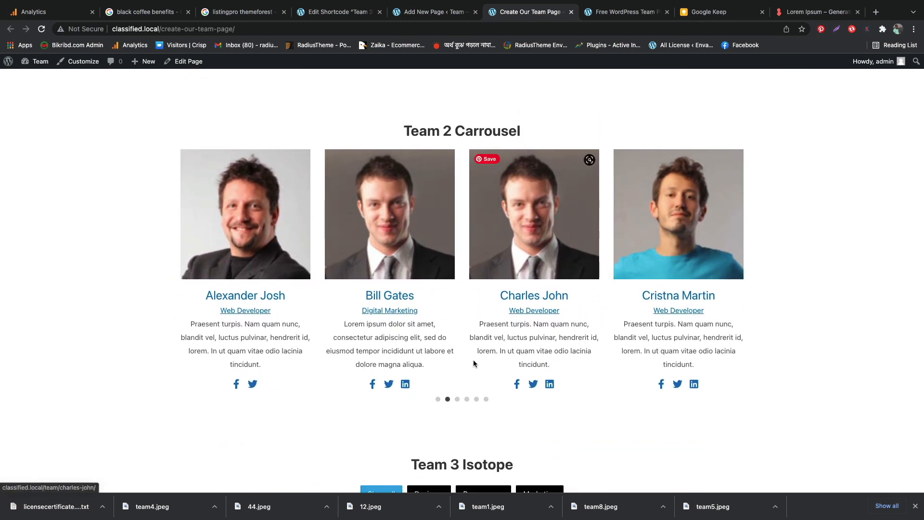
left_click(457, 399)
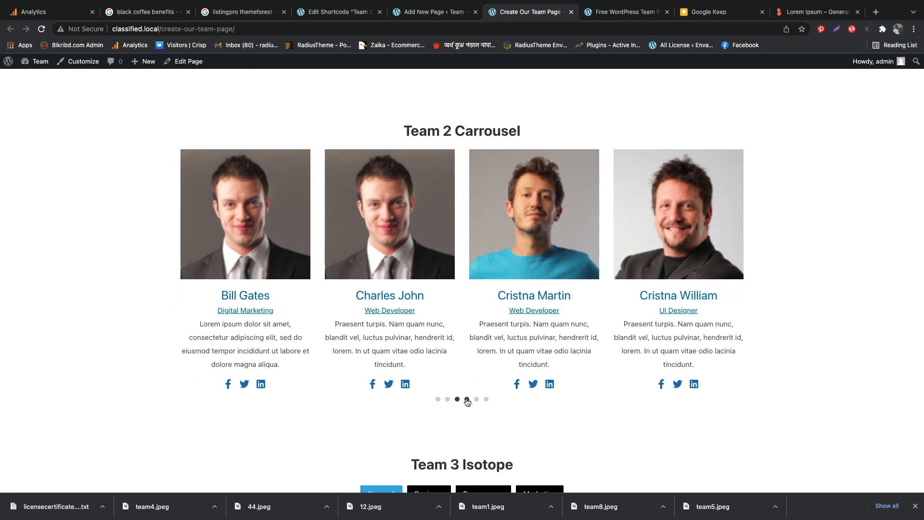
left_click(467, 399)
left_click(476, 399)
Try the Designer, Programmer, Marketing and Show all filters in the "Team 3 Isotope" section and view the member cards
scroll(521, 411, "down", 8)
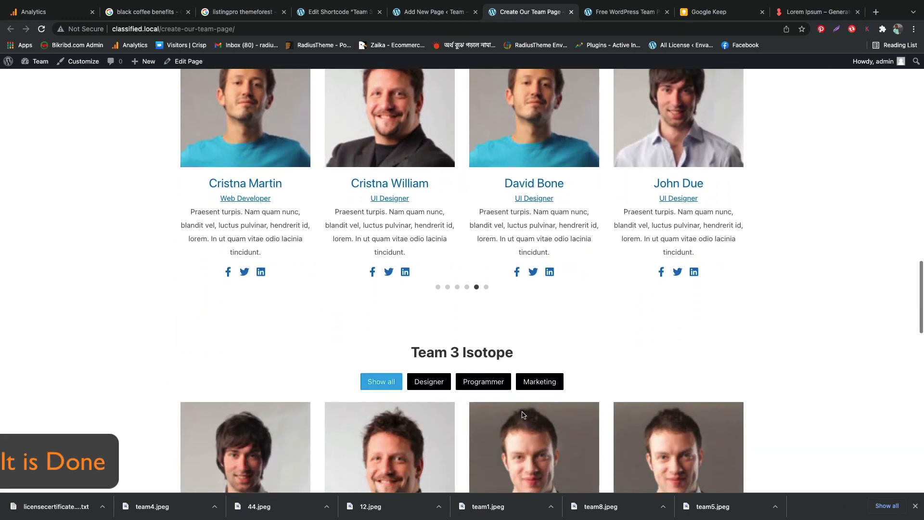
scroll(522, 411, "up", 2)
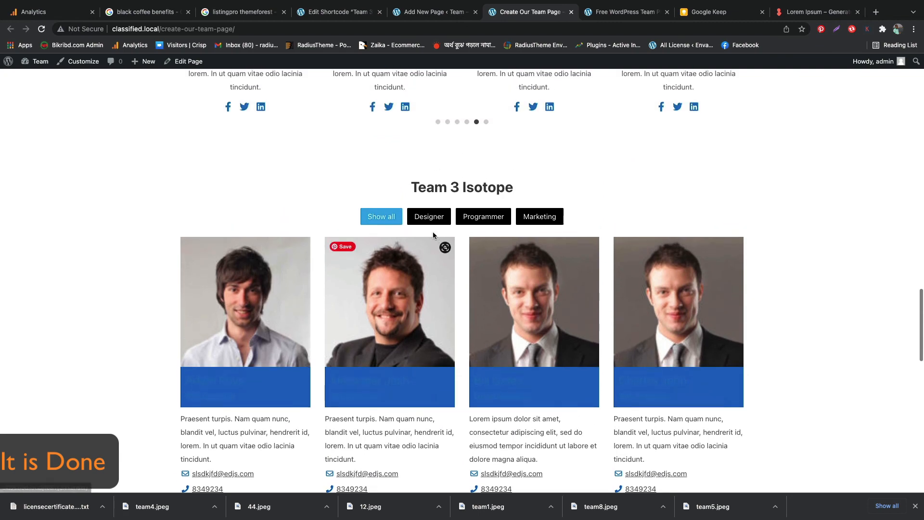
left_click(429, 216)
left_click(478, 219)
left_click(539, 216)
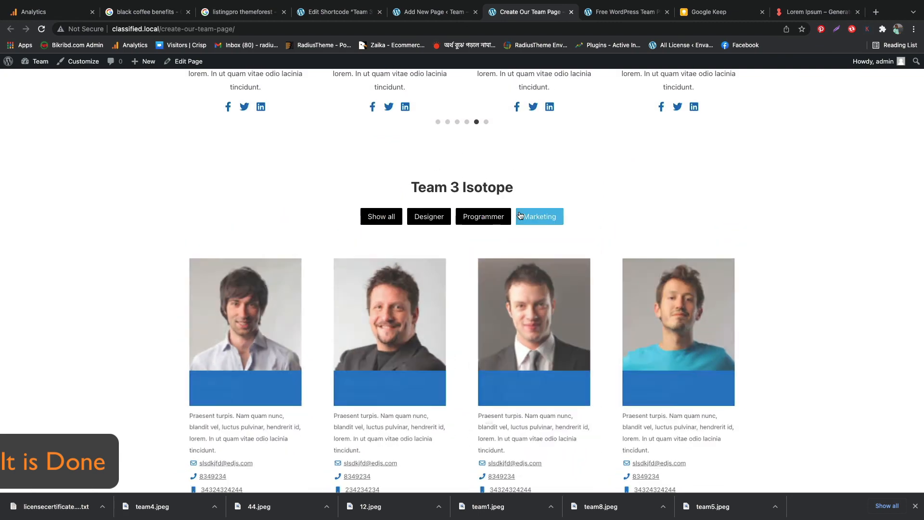
left_click(382, 217)
scroll(612, 295, "down", 5)
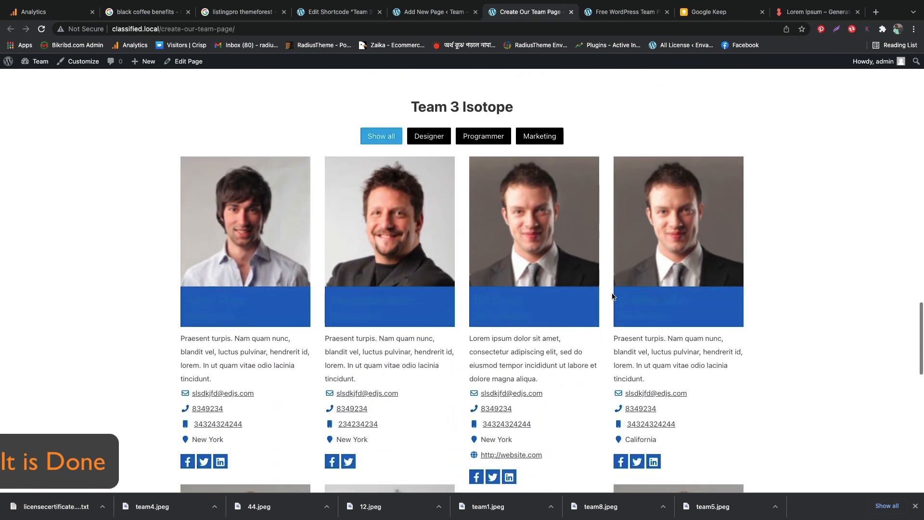
Open the detail page of the Digital Marketing member from the "Meet Our Team" grid and return to the team page
scroll(612, 297, "up", 20)
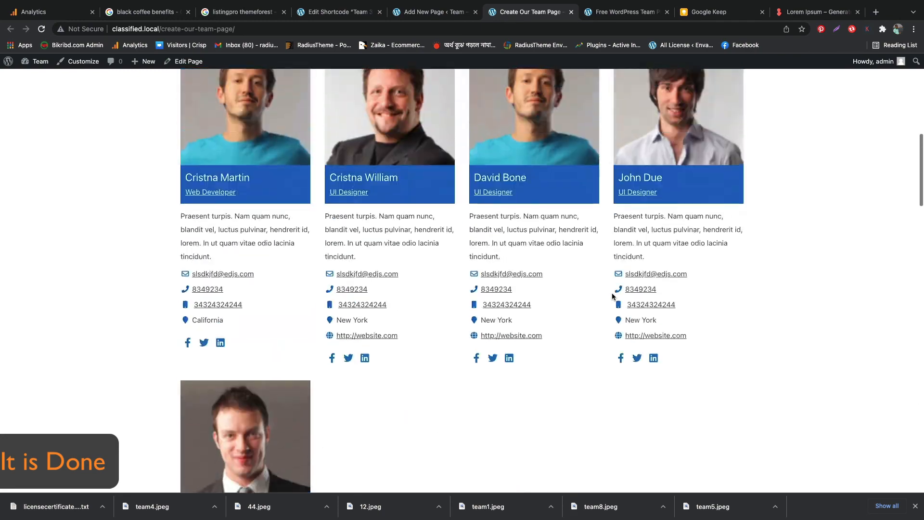
scroll(525, 293, "up", 5)
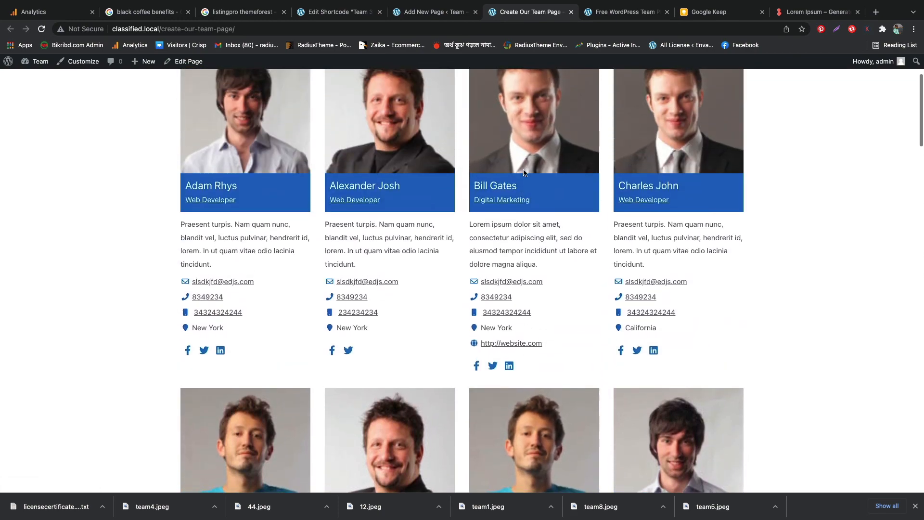
left_click(522, 176)
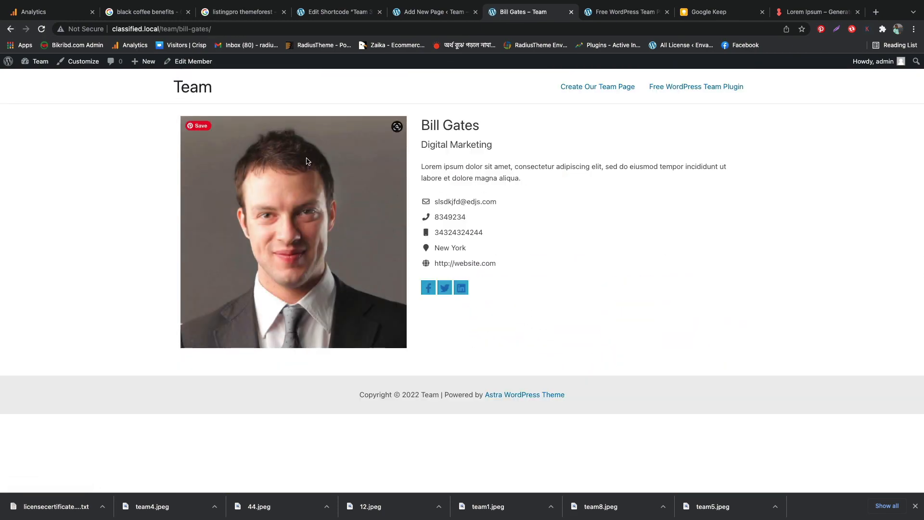
left_click(9, 29)
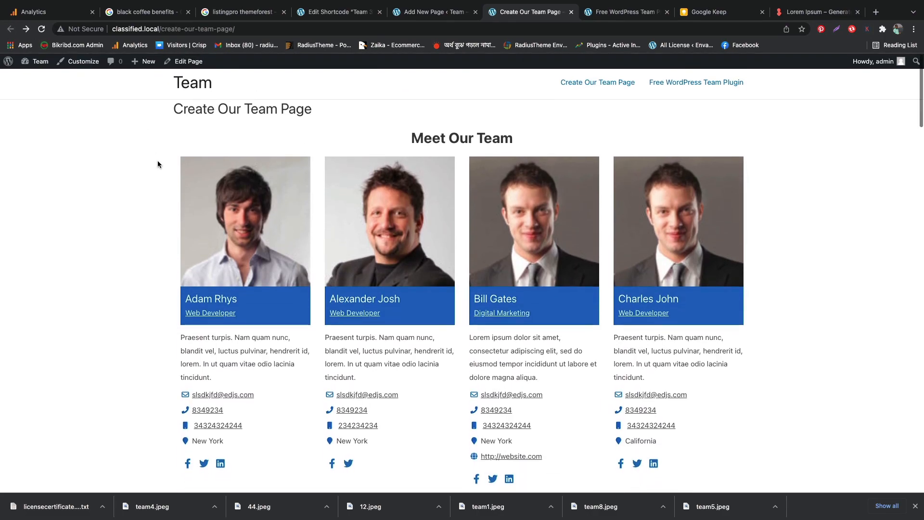
Review the whole team page once more, from the "Meet Our Team" grid through the carousel to the isotope member cards
scroll(158, 164, "down", 13)
scroll(158, 164, "down", 16)
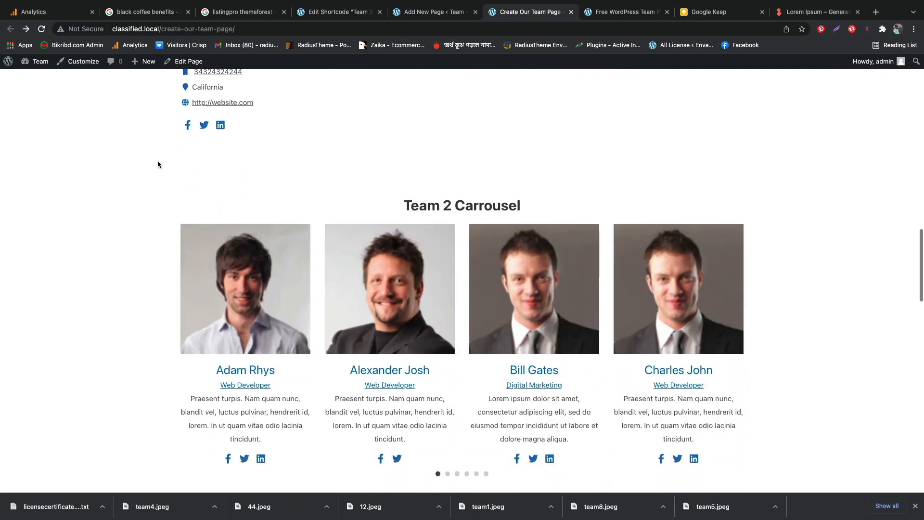
scroll(158, 163, "down", 15)
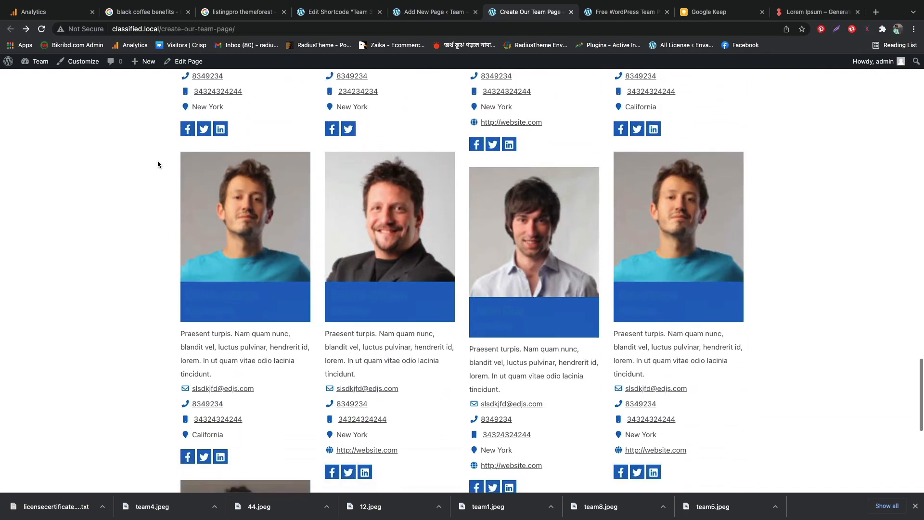
scroll(158, 161, "up", 20)
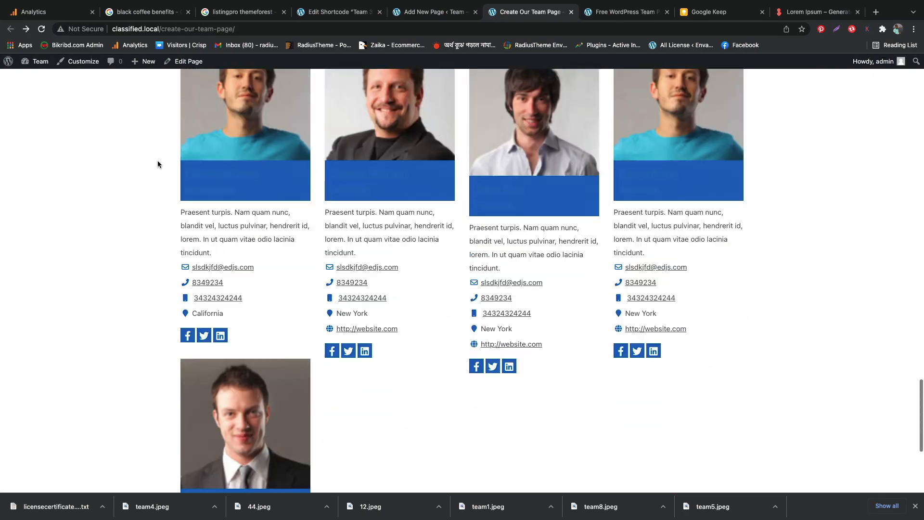
scroll(157, 164, "up", 20)
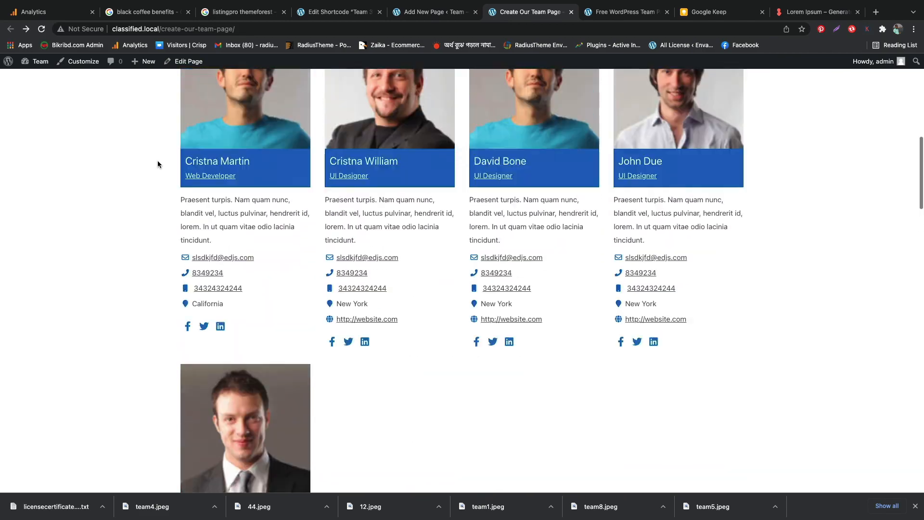